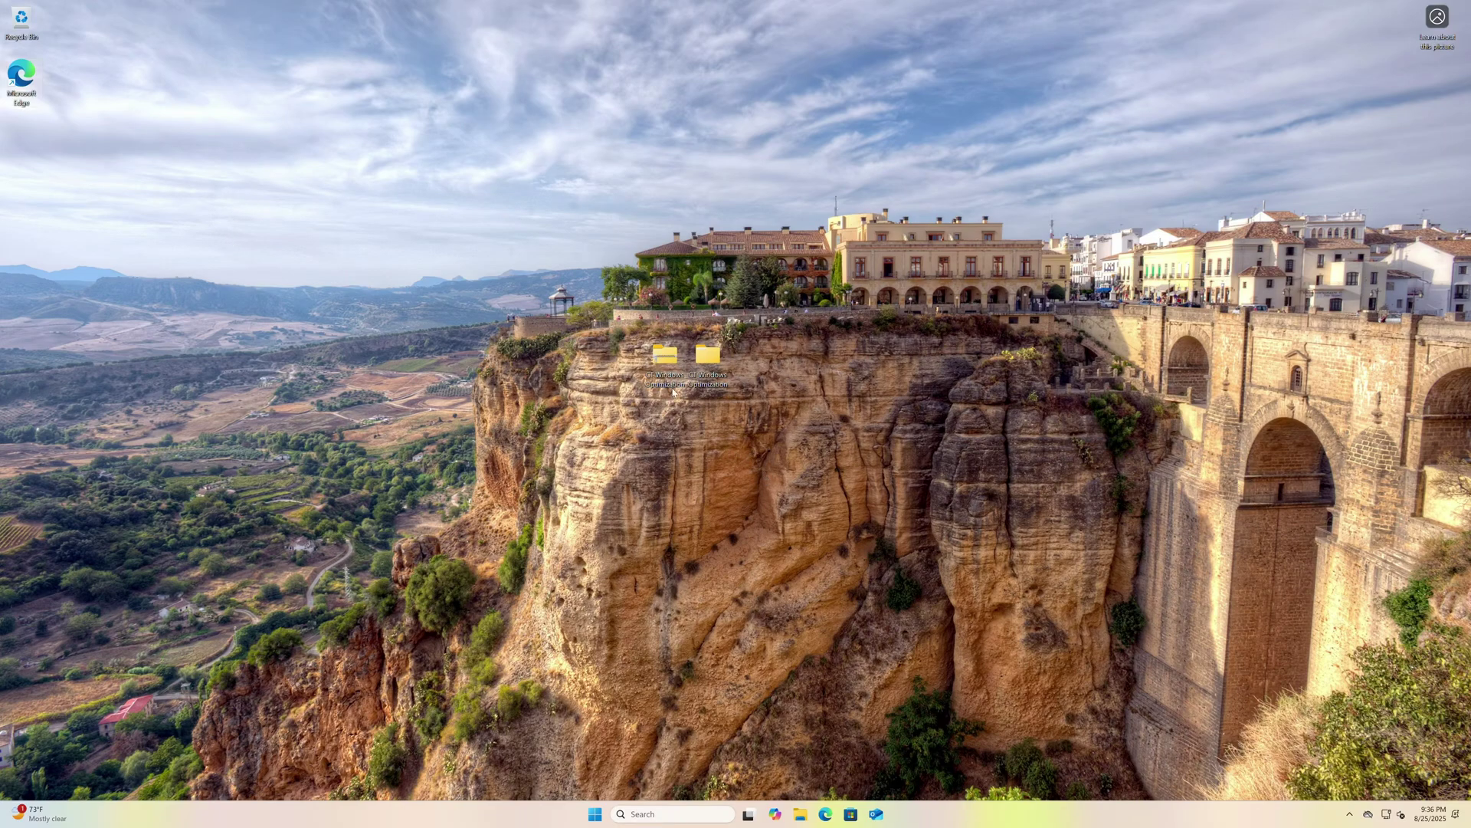
Step: Extract the CT Windows Optimization zip into a desktop folder and open that folder
{"action": "mouse_move", "coordinate": [703, 390]}
{"action": "right_click", "coordinate": [668, 375]}
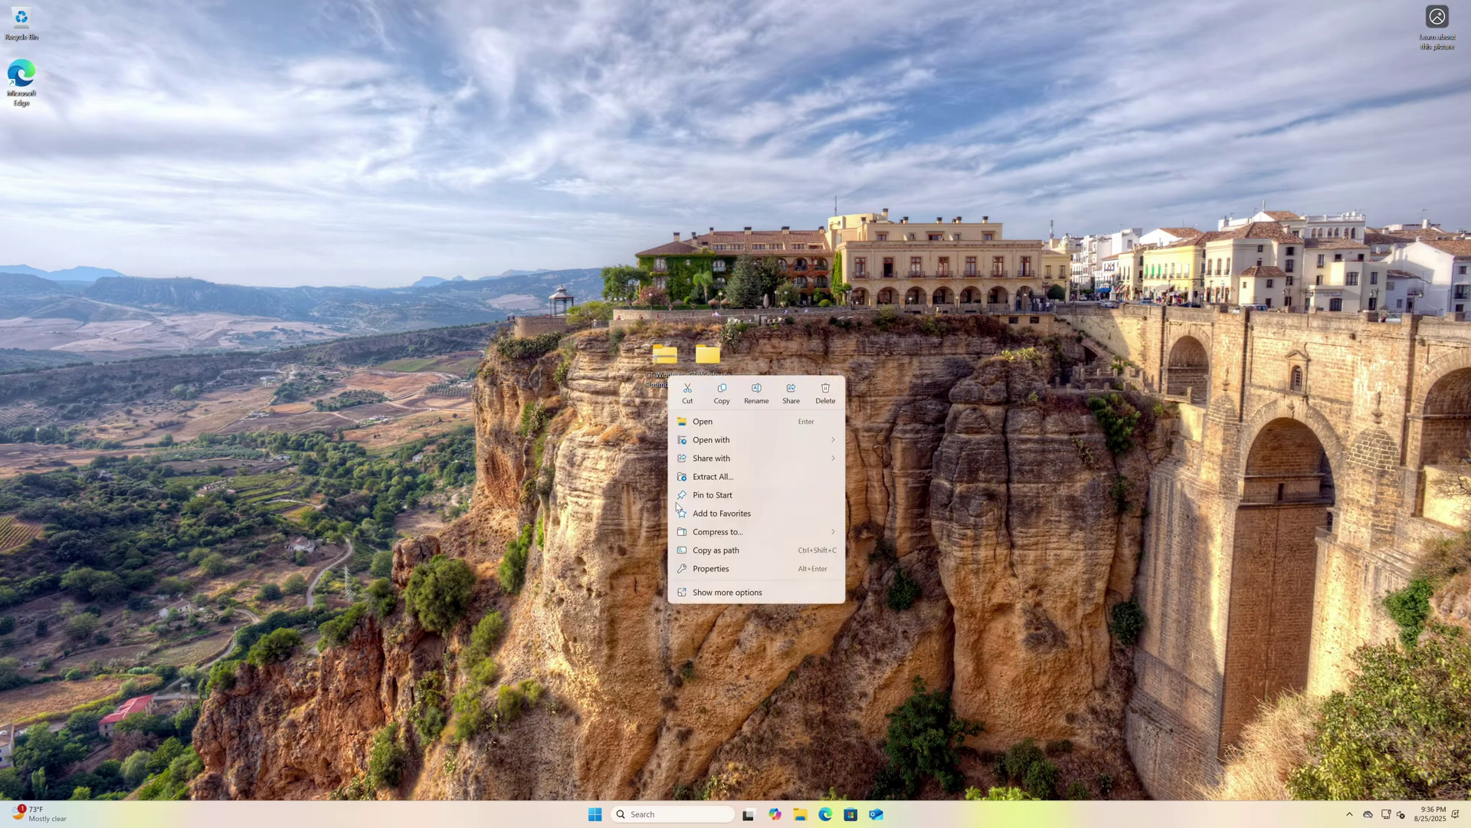
{"action": "left_click", "coordinate": [718, 476]}
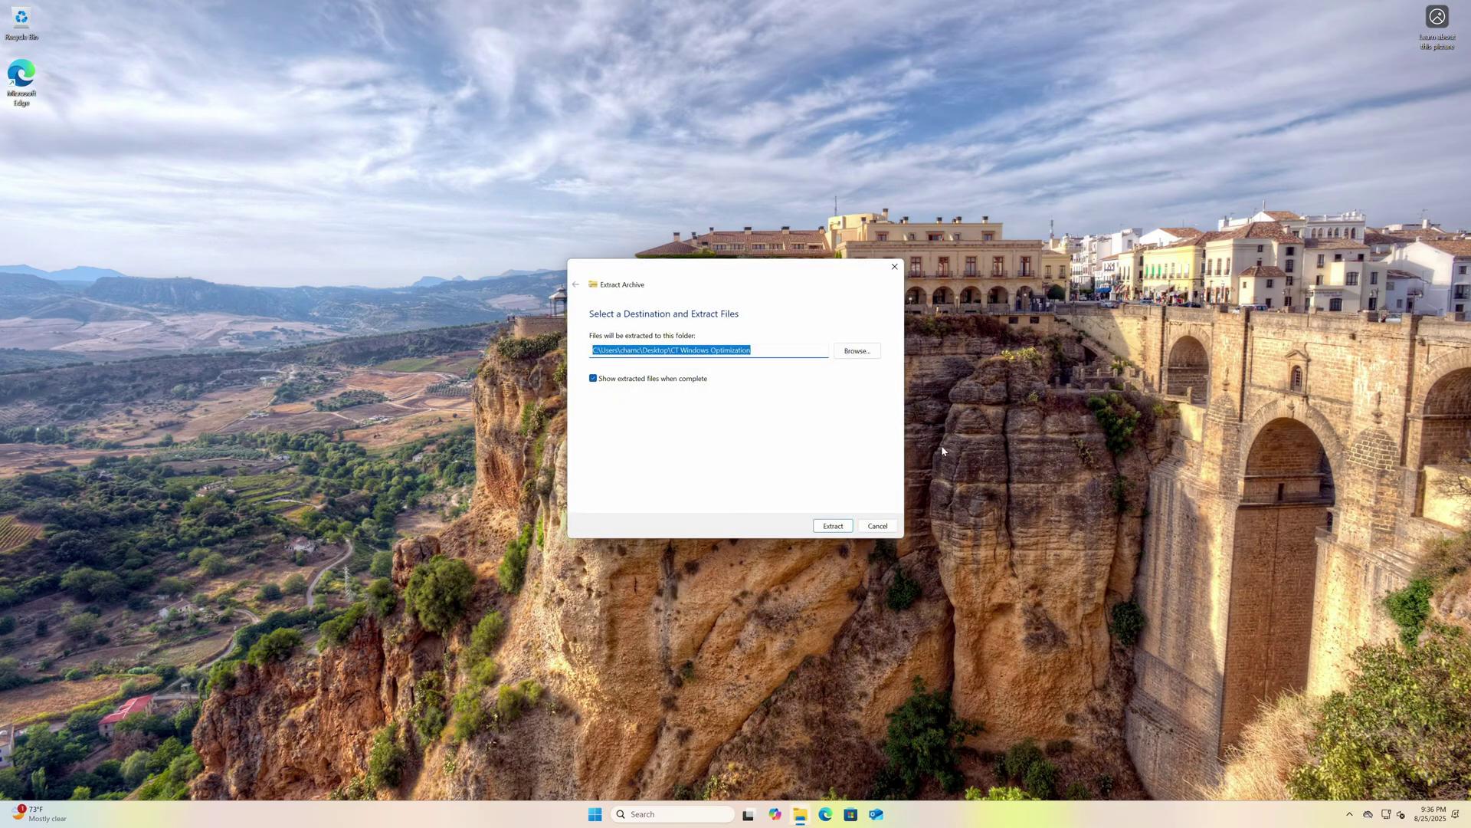
{"action": "left_click", "coordinate": [834, 526]}
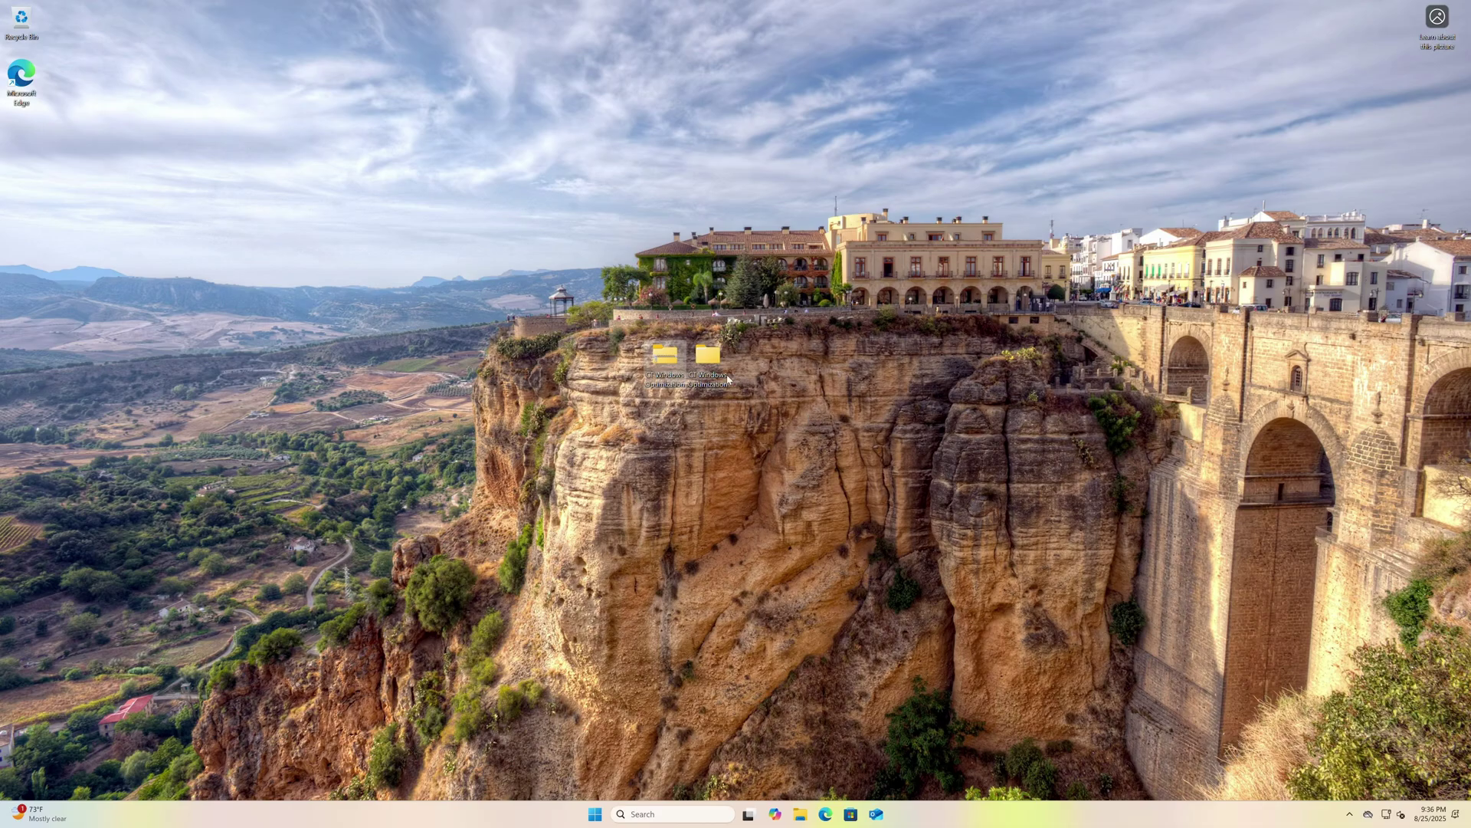
{"action": "double_click", "coordinate": [711, 375]}
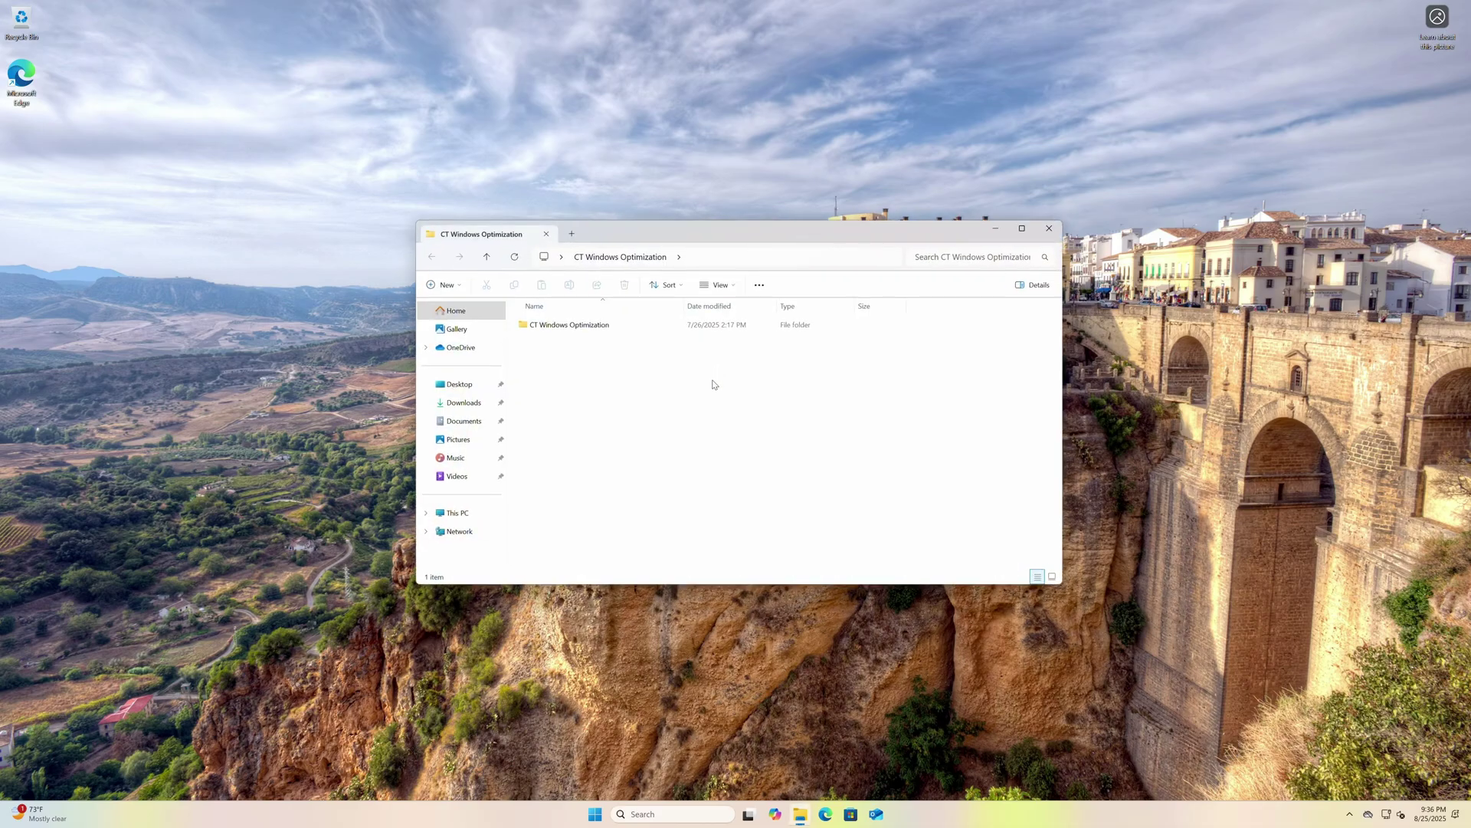
Step: Open the inner folder and run 1. Optimization, approving the DirectX setup UAC prompt
{"action": "double_click", "coordinate": [556, 326]}
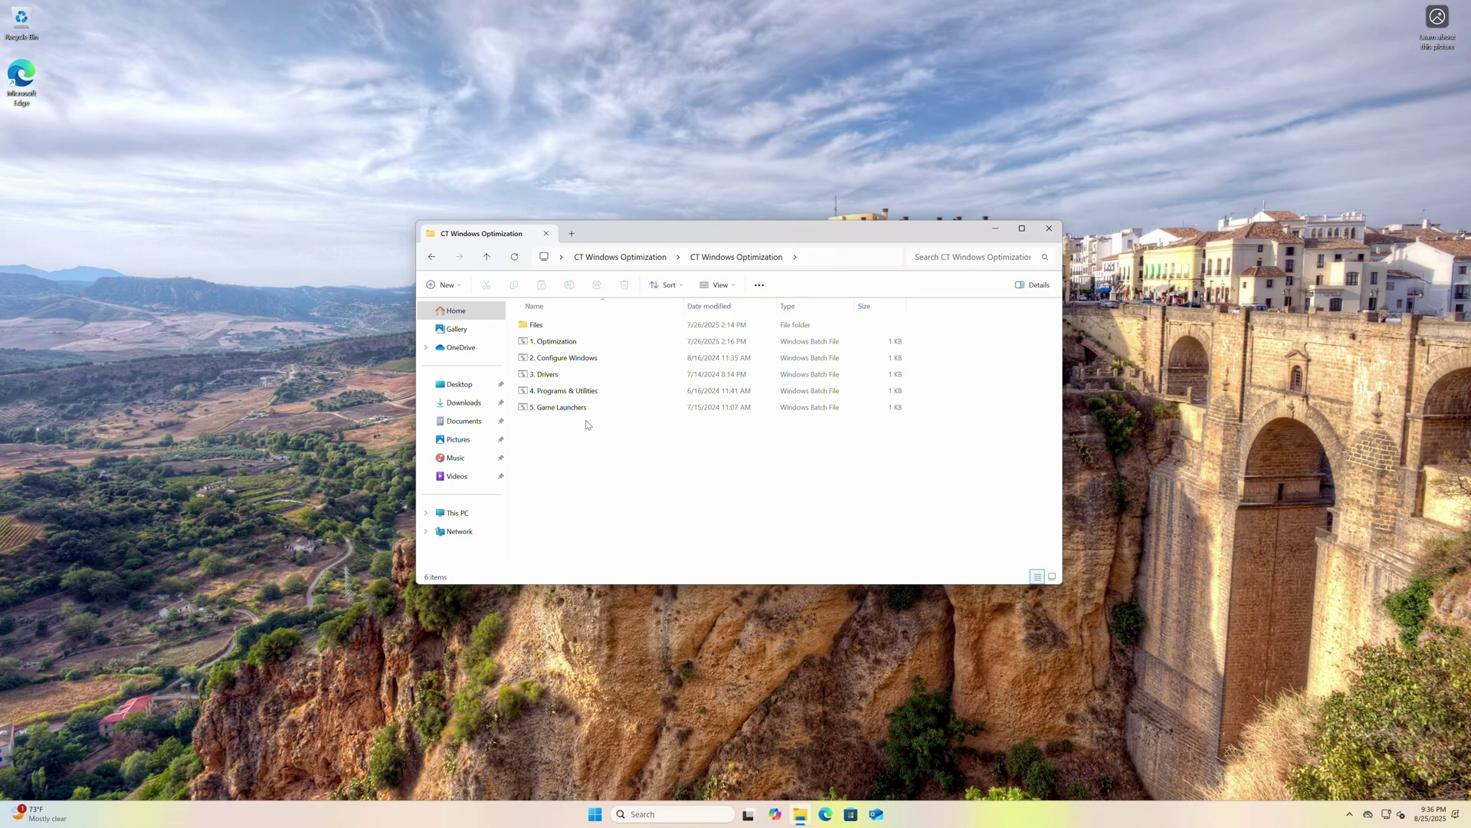
{"action": "double_click", "coordinate": [568, 343]}
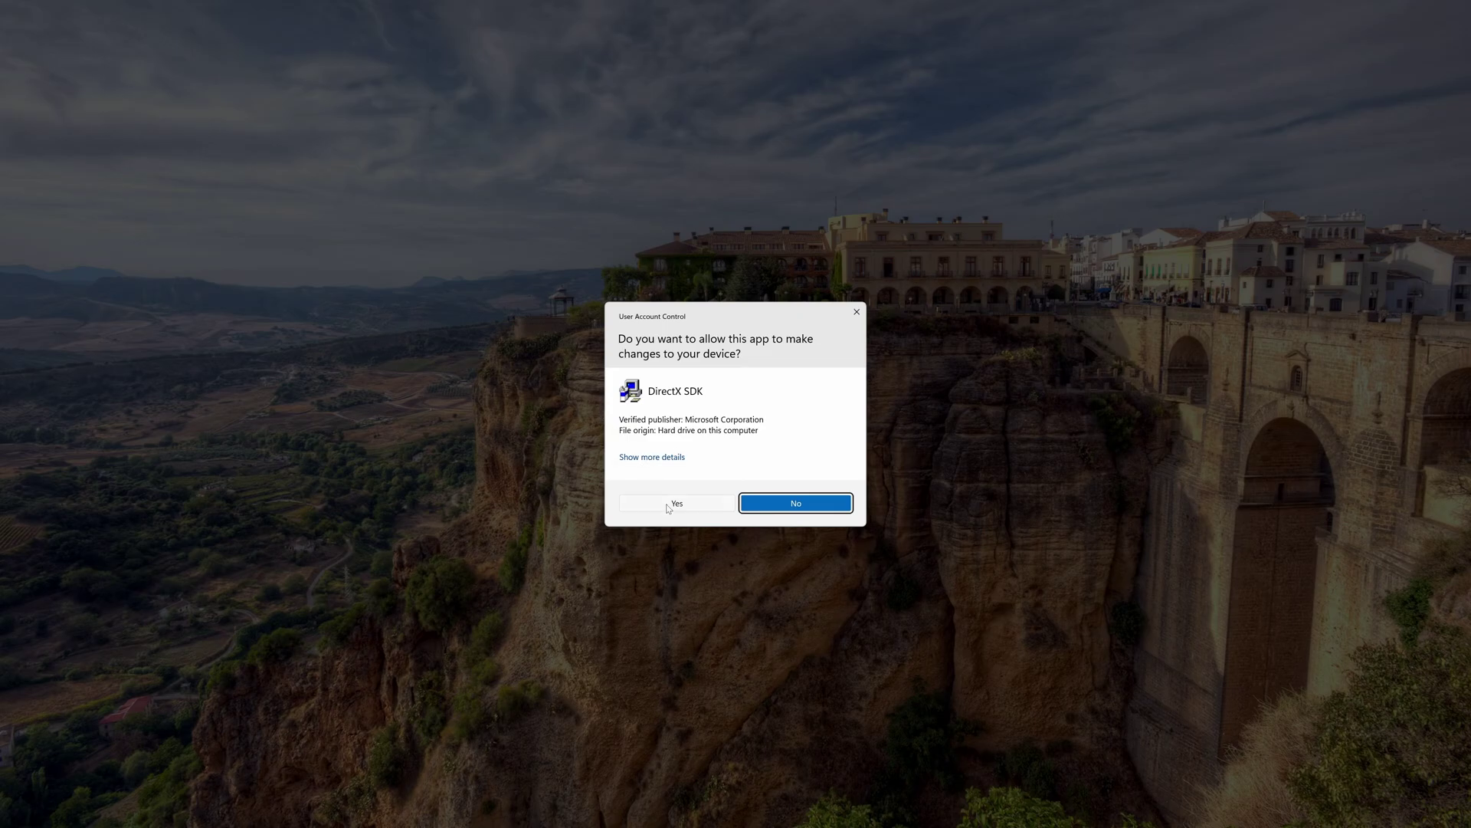
{"action": "left_click", "coordinate": [667, 506]}
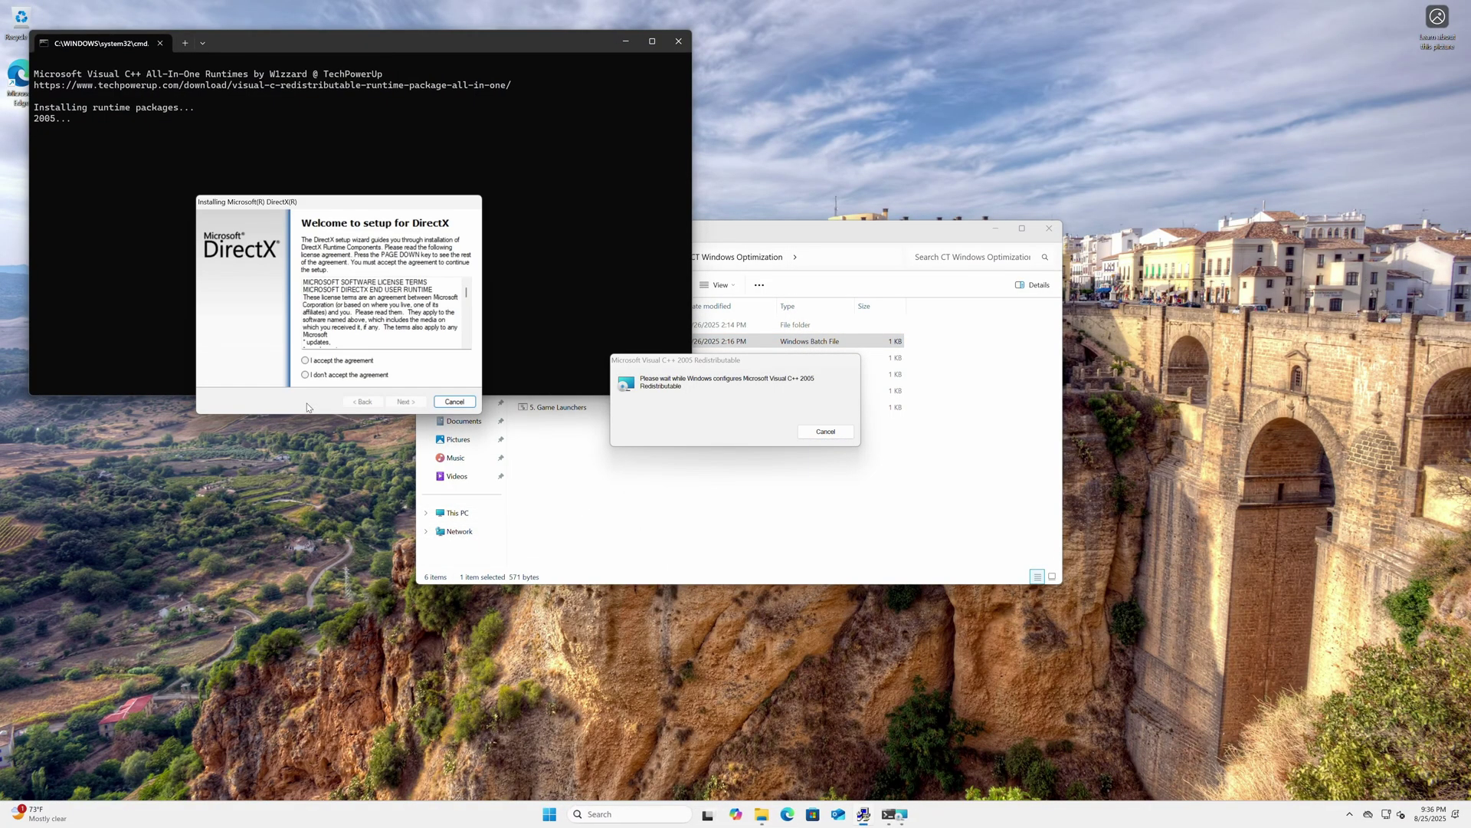
{"action": "left_click", "coordinate": [313, 198]}
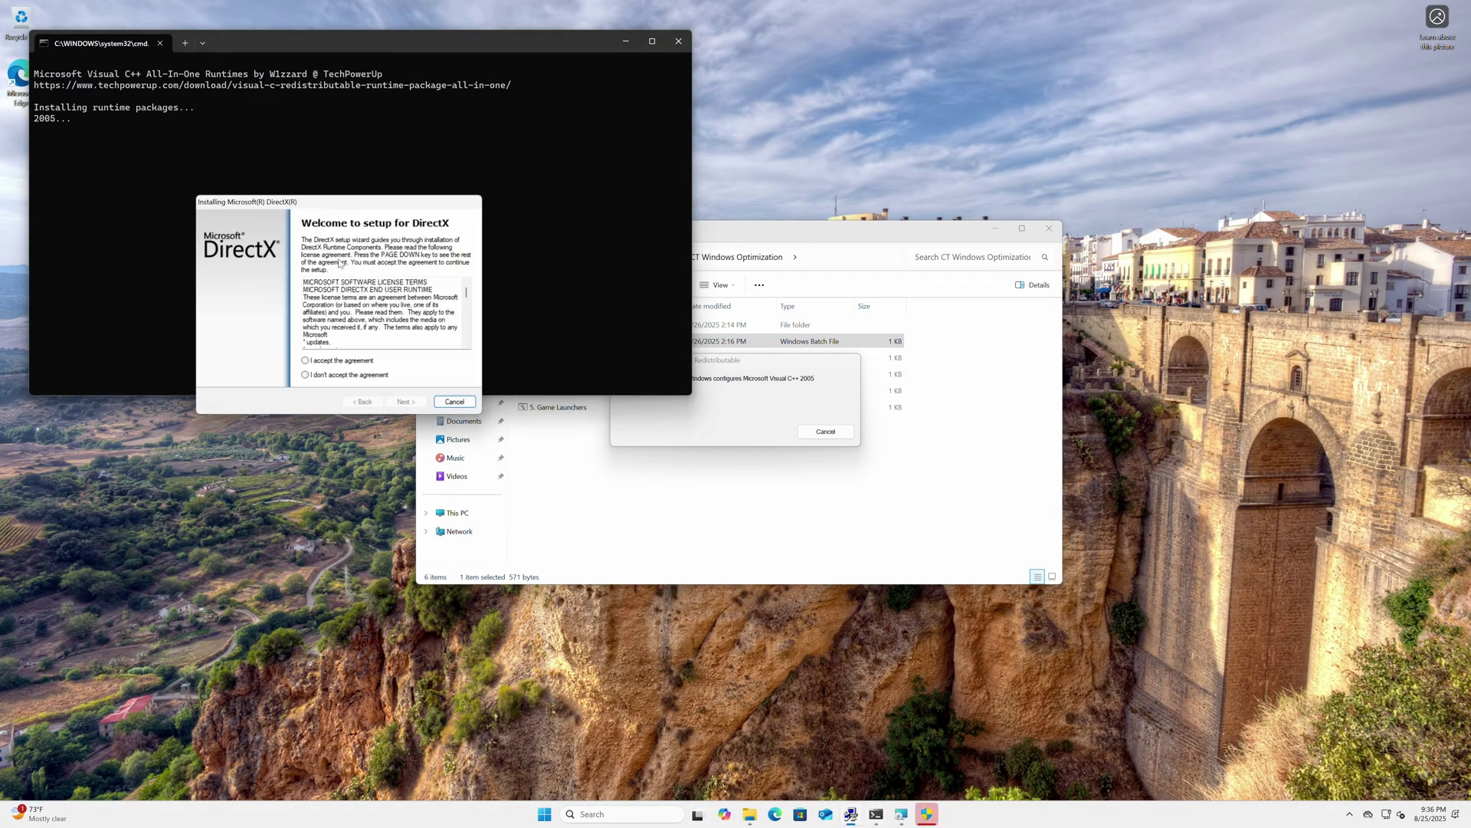
{"action": "left_click_drag", "start_coordinate": [331, 201], "coordinate": [1090, 263]}
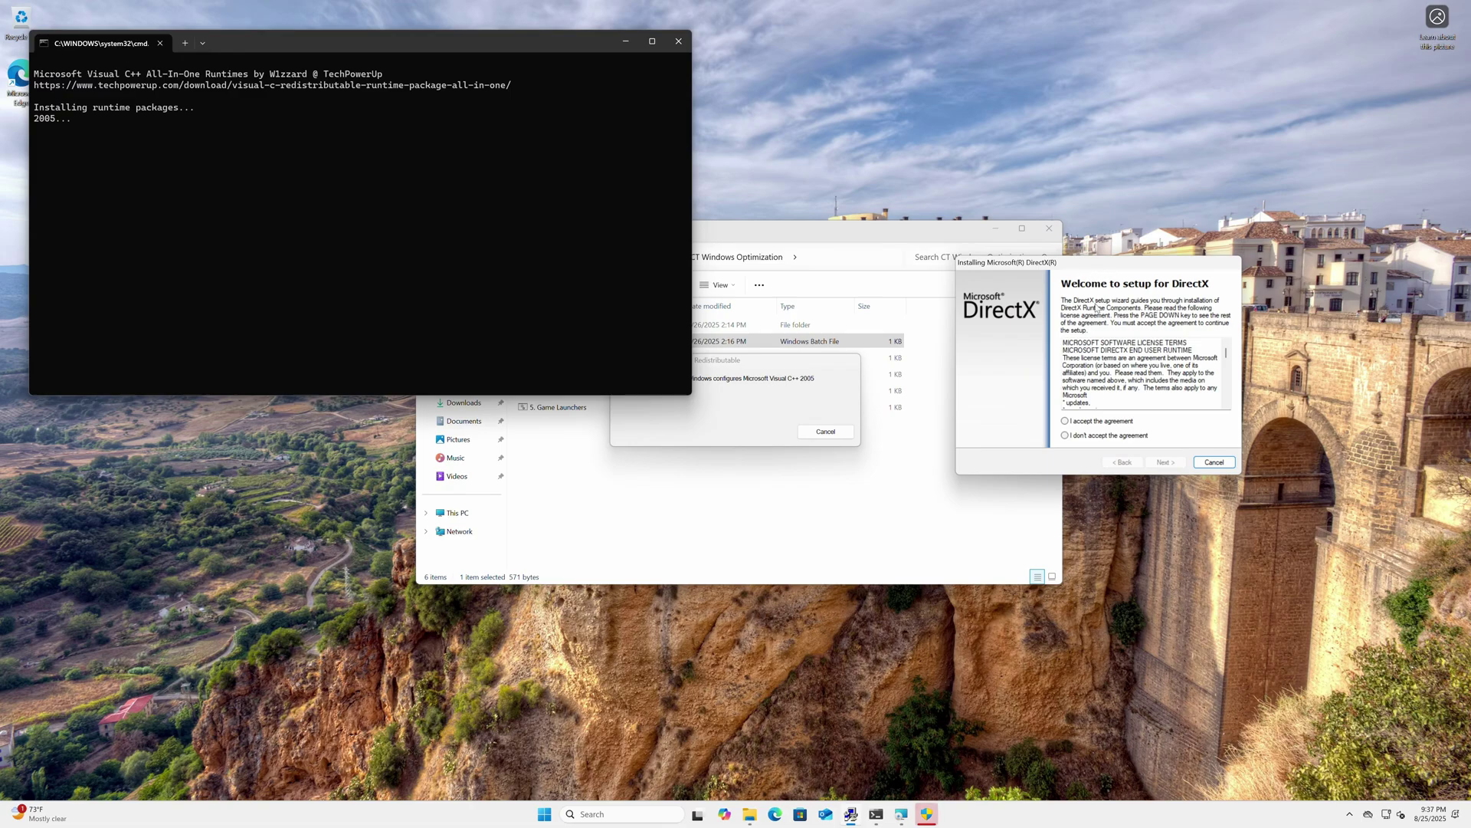
Step: Accept the DirectX license and approve the Visual C++ 2005 and 2005 x64 installers
{"action": "left_click", "coordinate": [1065, 420]}
{"action": "left_click", "coordinate": [1160, 461]}
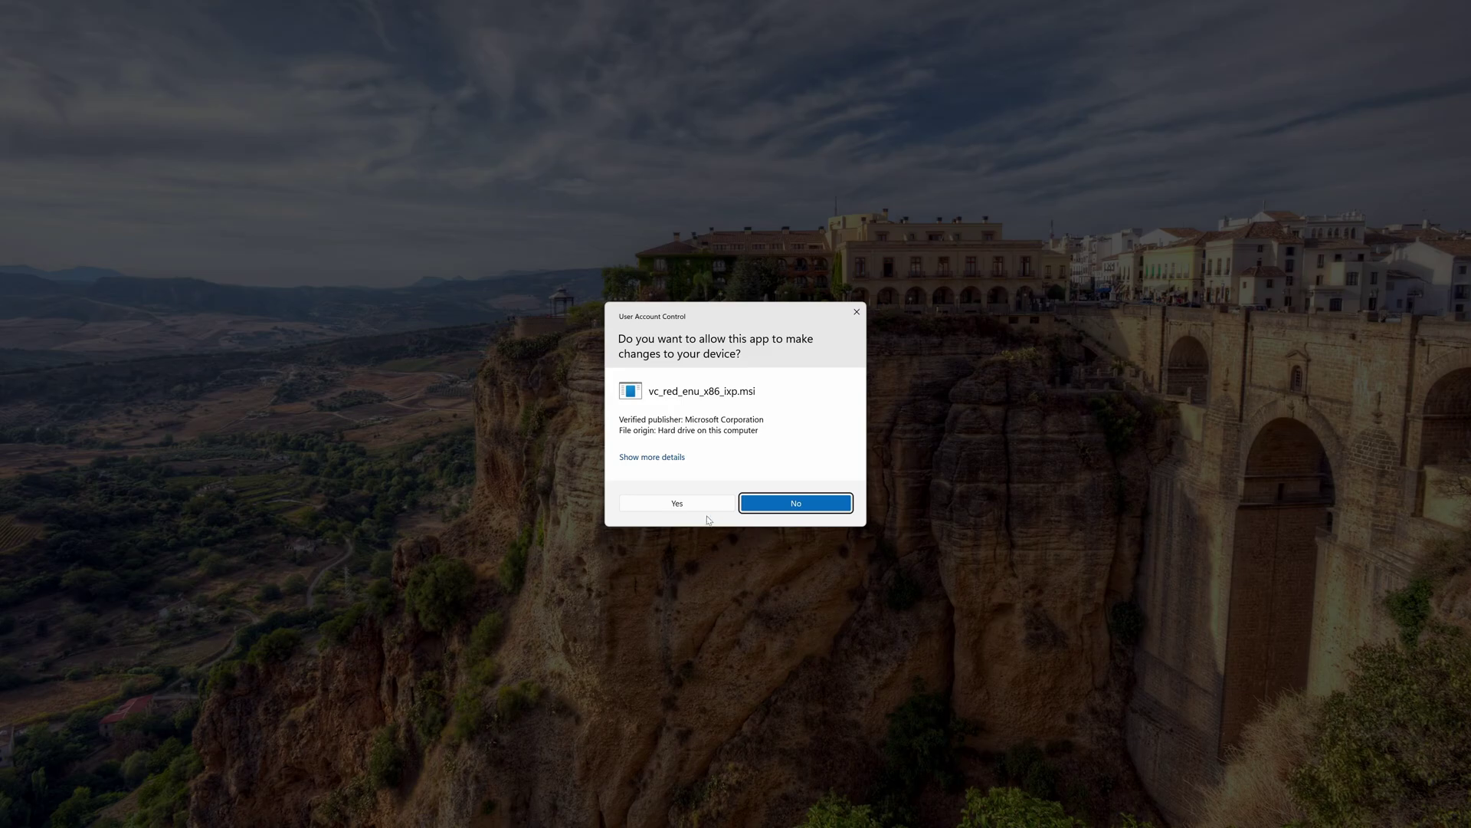
{"action": "left_click", "coordinate": [699, 506]}
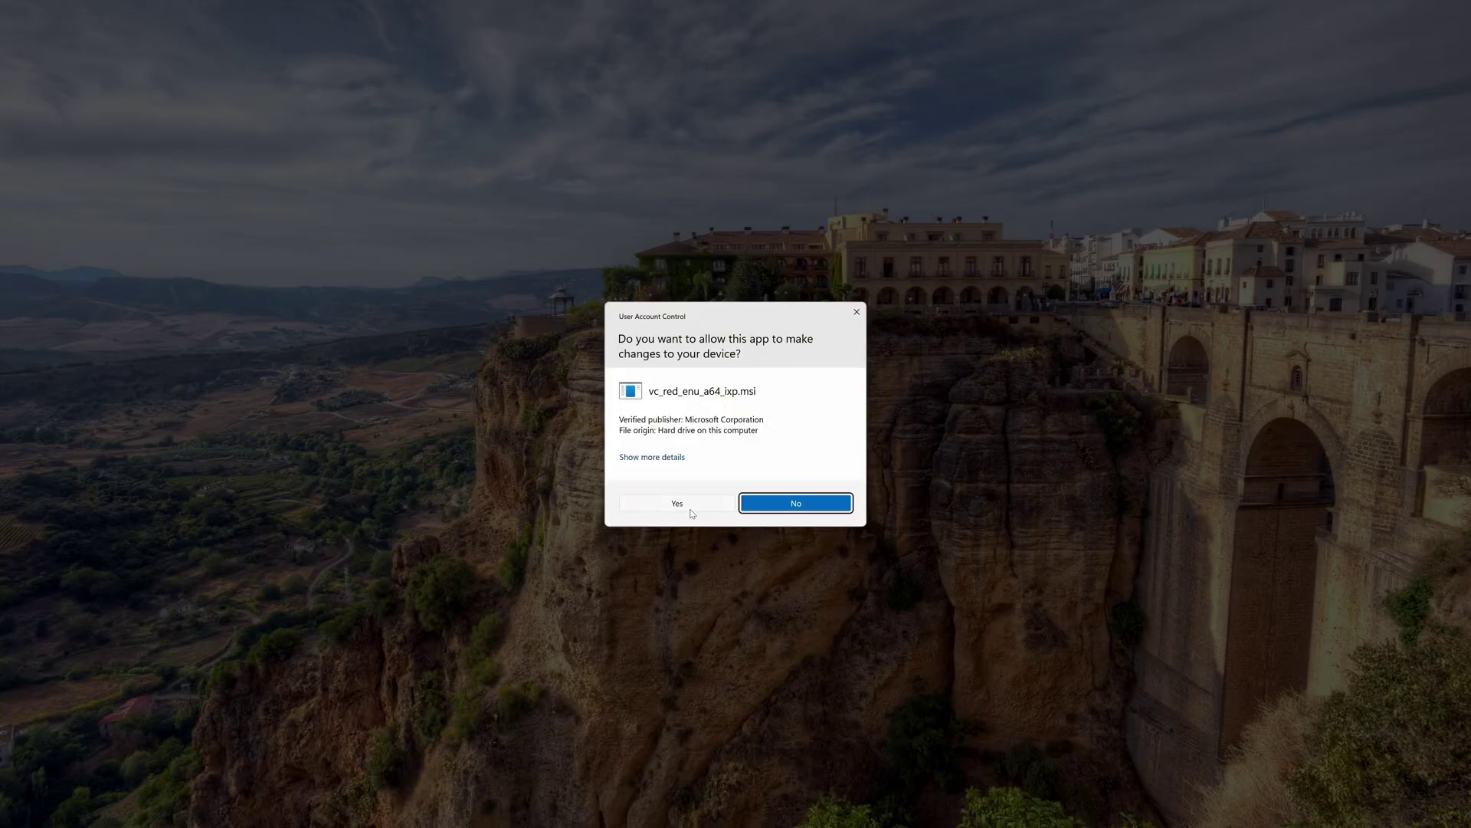
{"action": "left_click", "coordinate": [691, 506]}
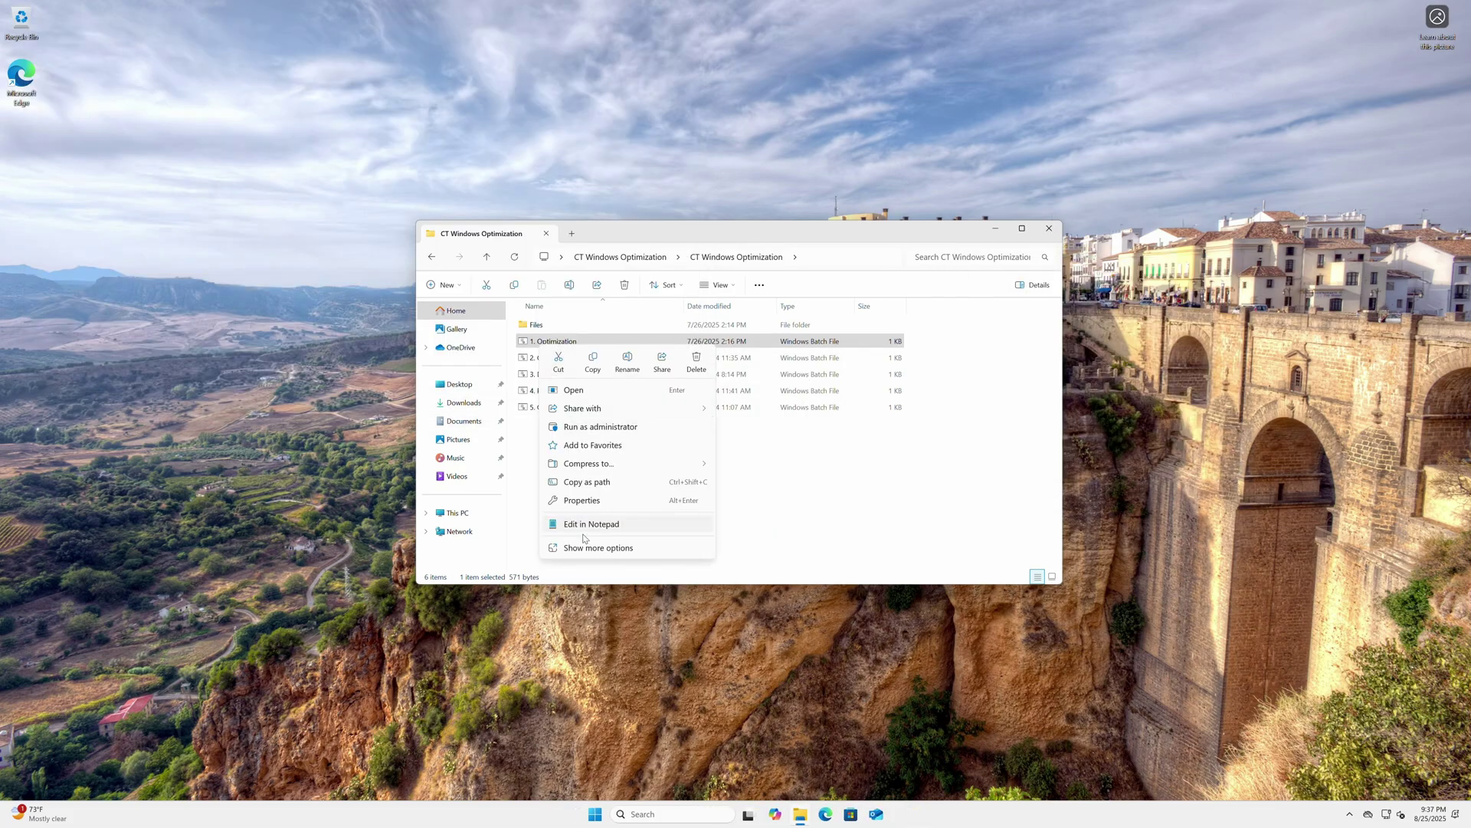
{"action": "left_click", "coordinate": [584, 547]}
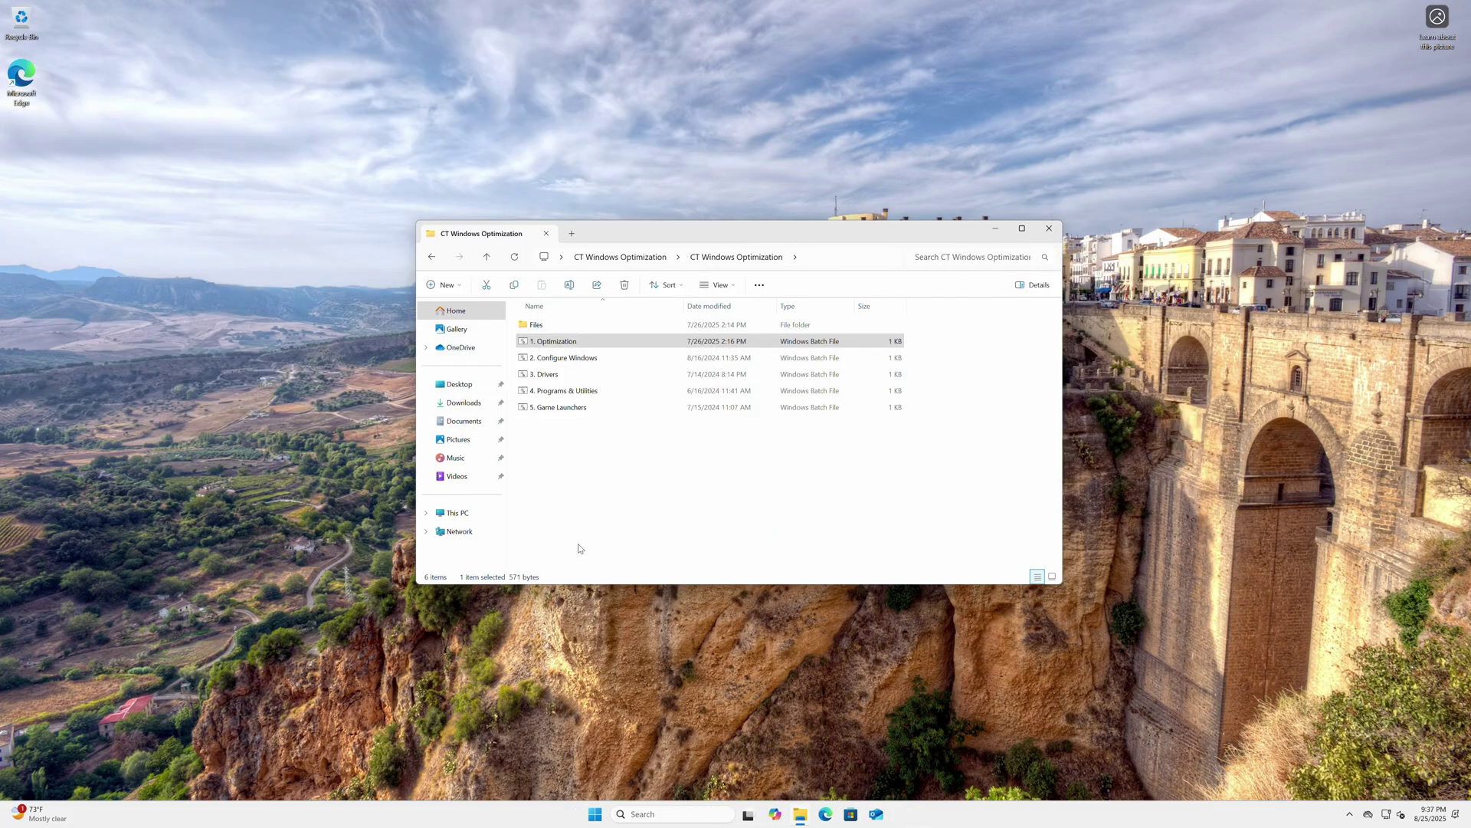
{"action": "left_click", "coordinate": [583, 367]}
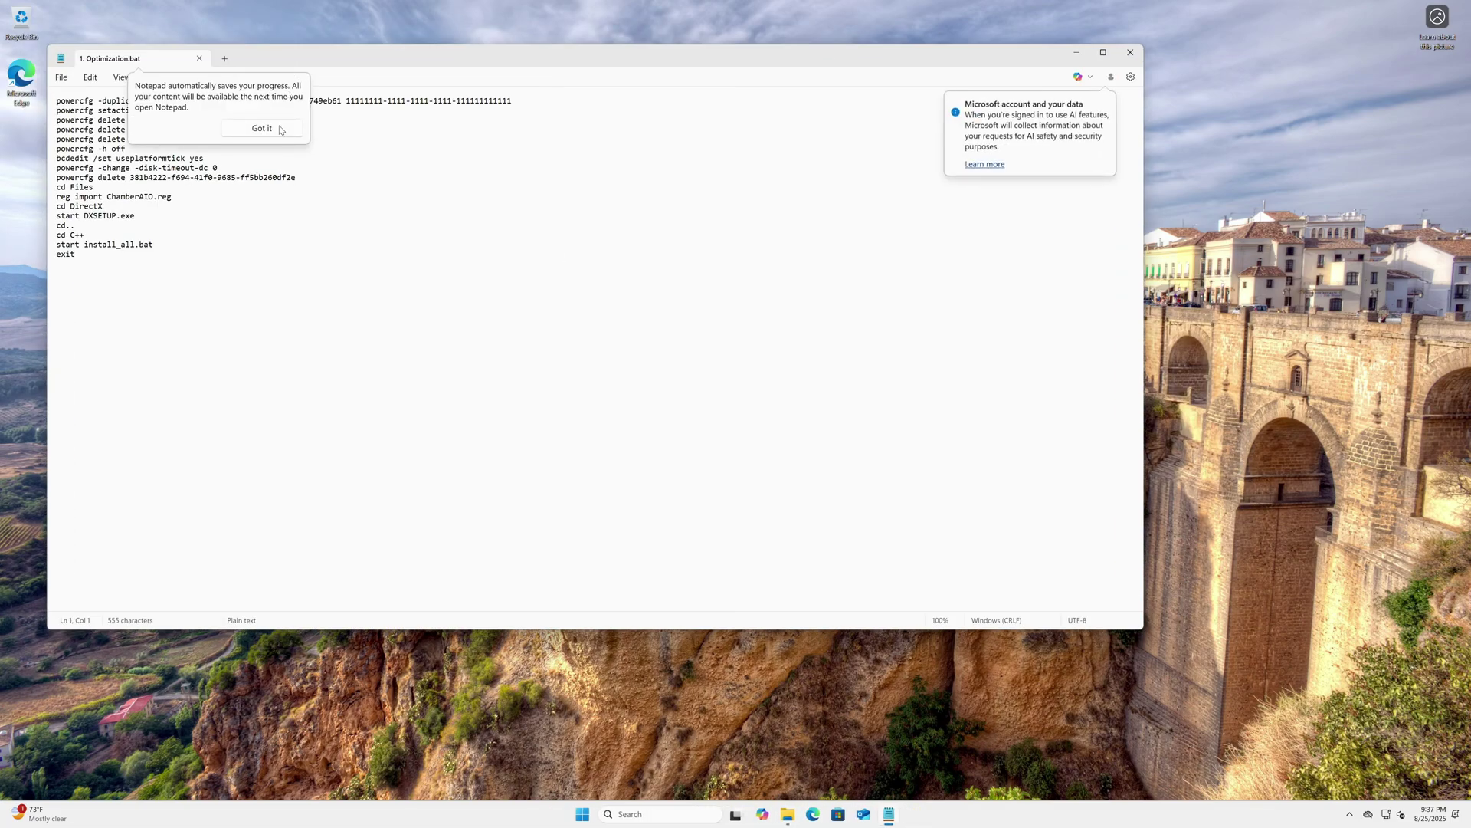
{"action": "left_click", "coordinate": [262, 127]}
{"action": "left_click_drag", "start_coordinate": [473, 58], "coordinate": [900, 167]}
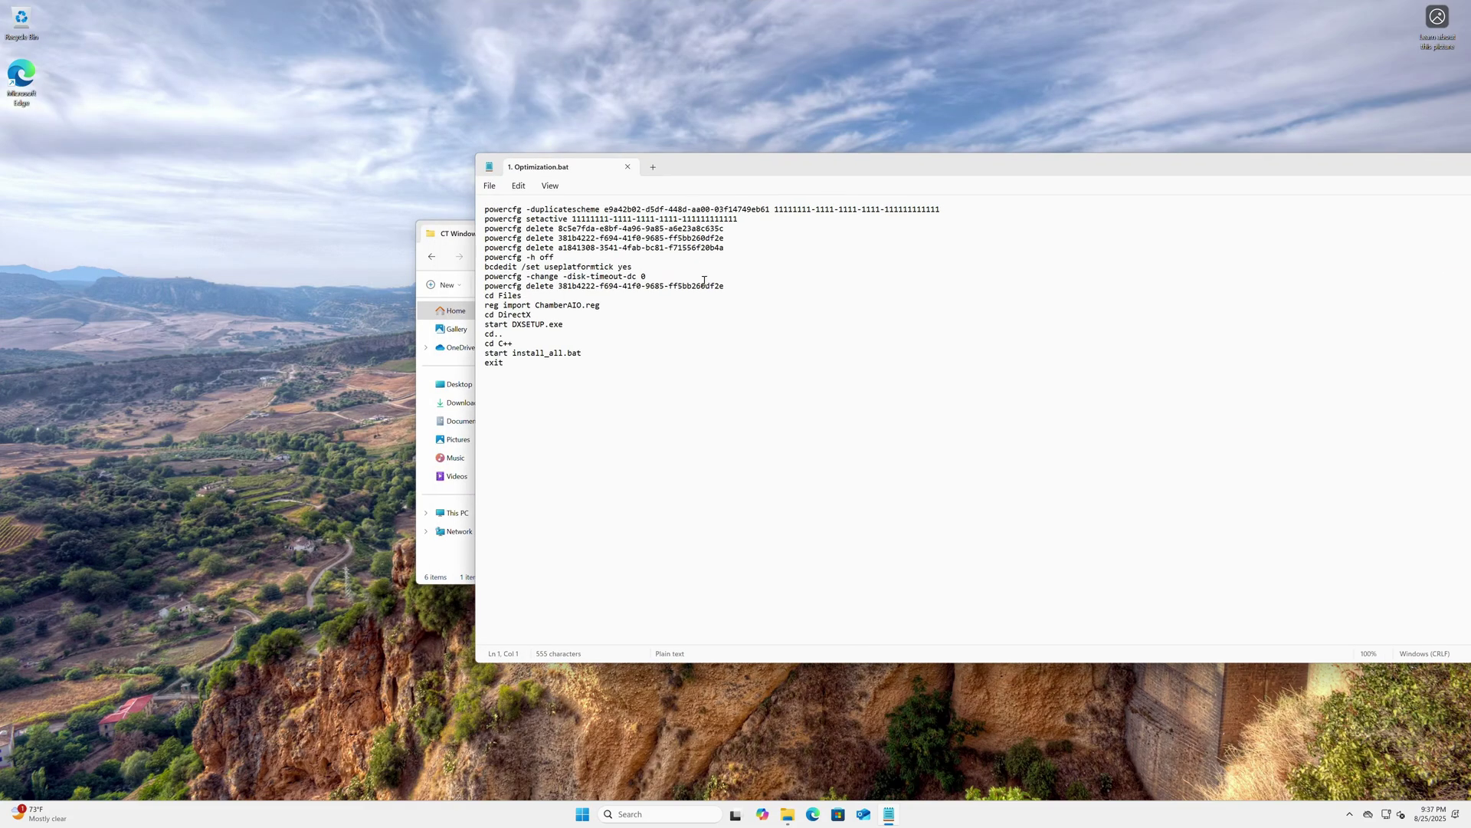
{"action": "left_click_drag", "start_coordinate": [523, 209], "coordinate": [553, 257]}
{"action": "left_click", "coordinate": [569, 327]}
{"action": "left_click_drag", "start_coordinate": [613, 306], "coordinate": [479, 305]}
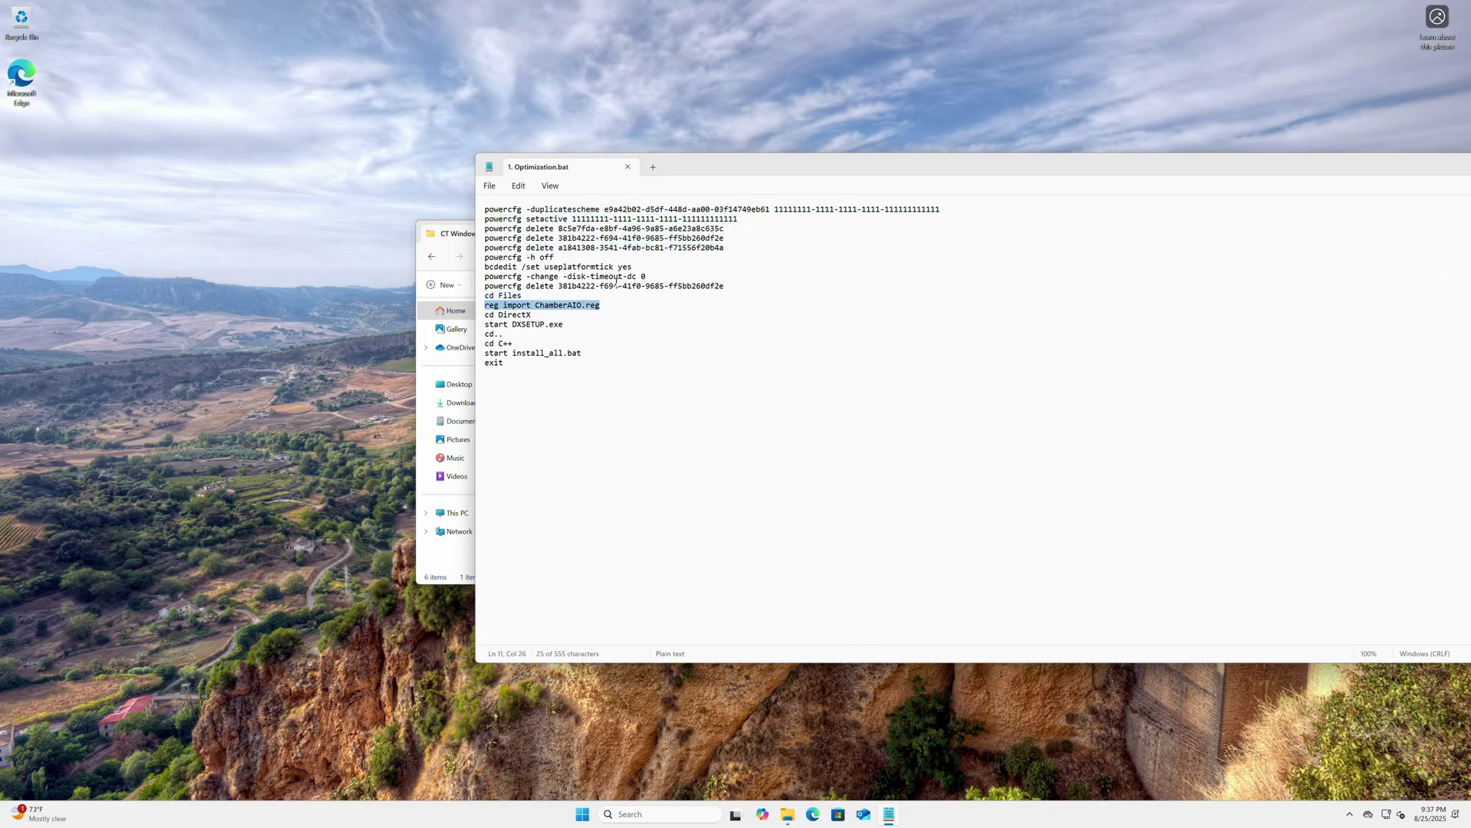
{"action": "left_click_drag", "start_coordinate": [648, 277], "coordinate": [482, 258]}
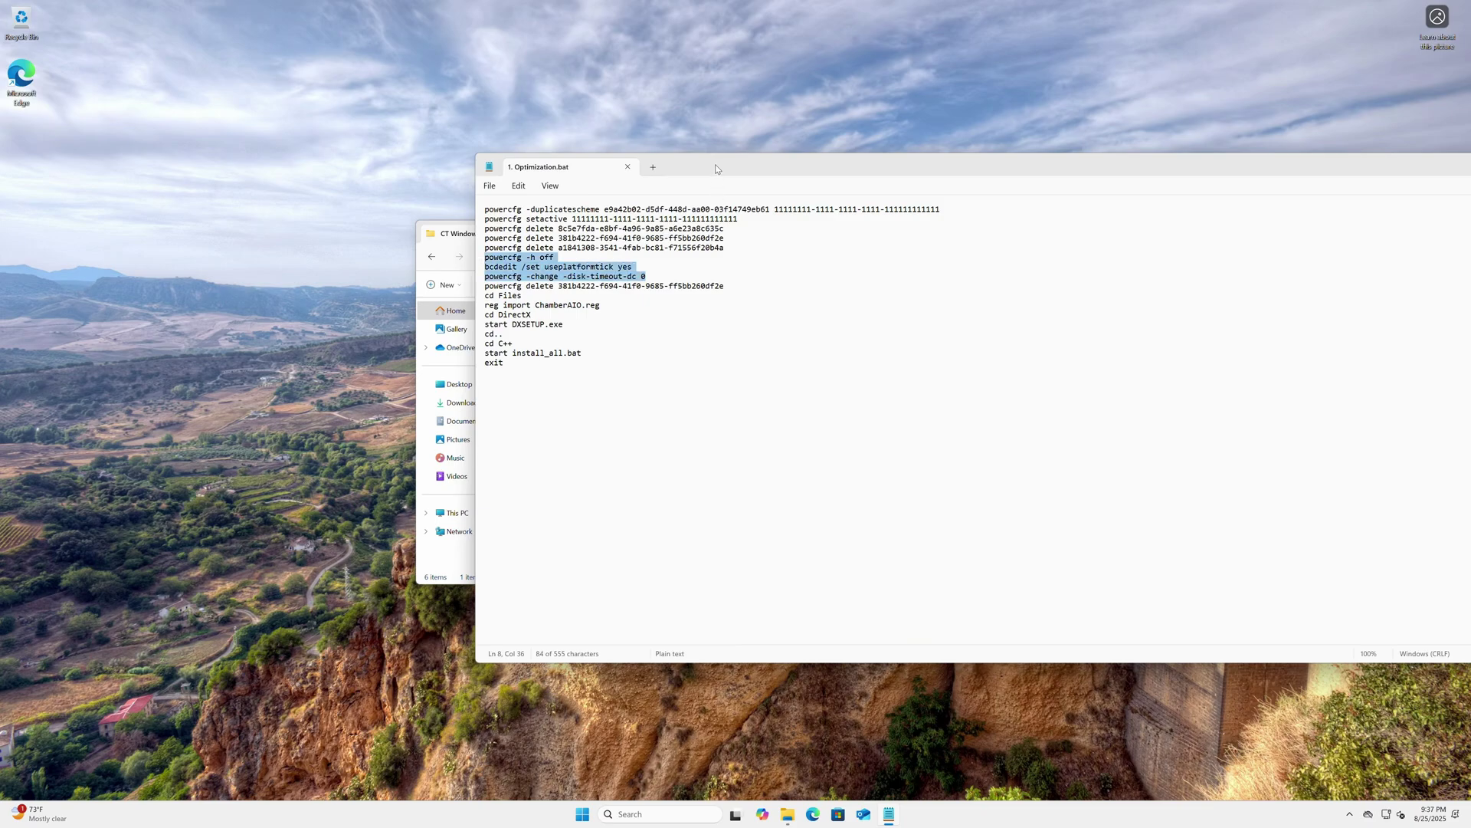
{"action": "left_click_drag", "start_coordinate": [738, 161], "coordinate": [352, 152]}
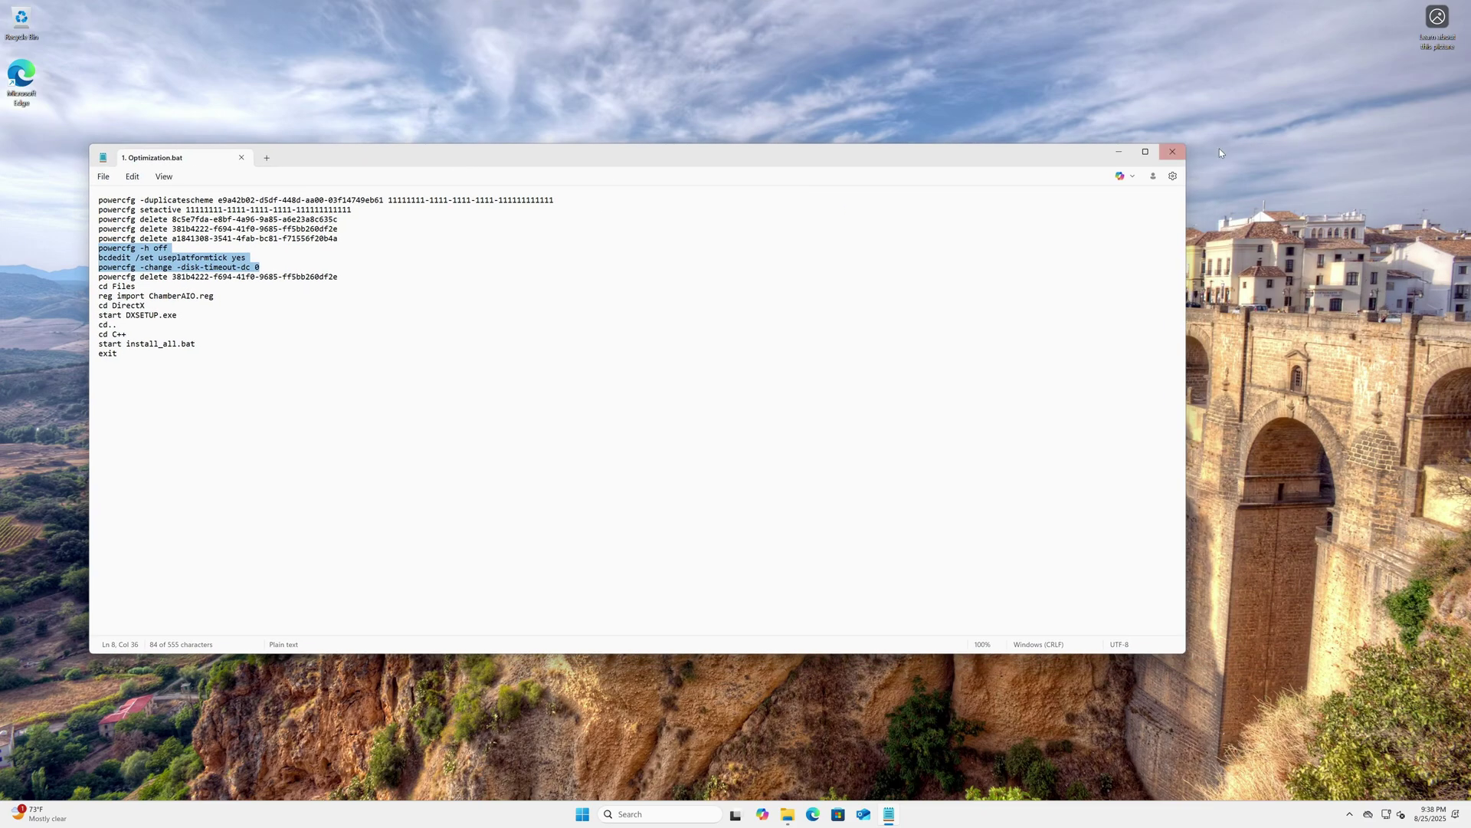
{"action": "left_click", "coordinate": [1181, 156]}
{"action": "left_click", "coordinate": [540, 358]}
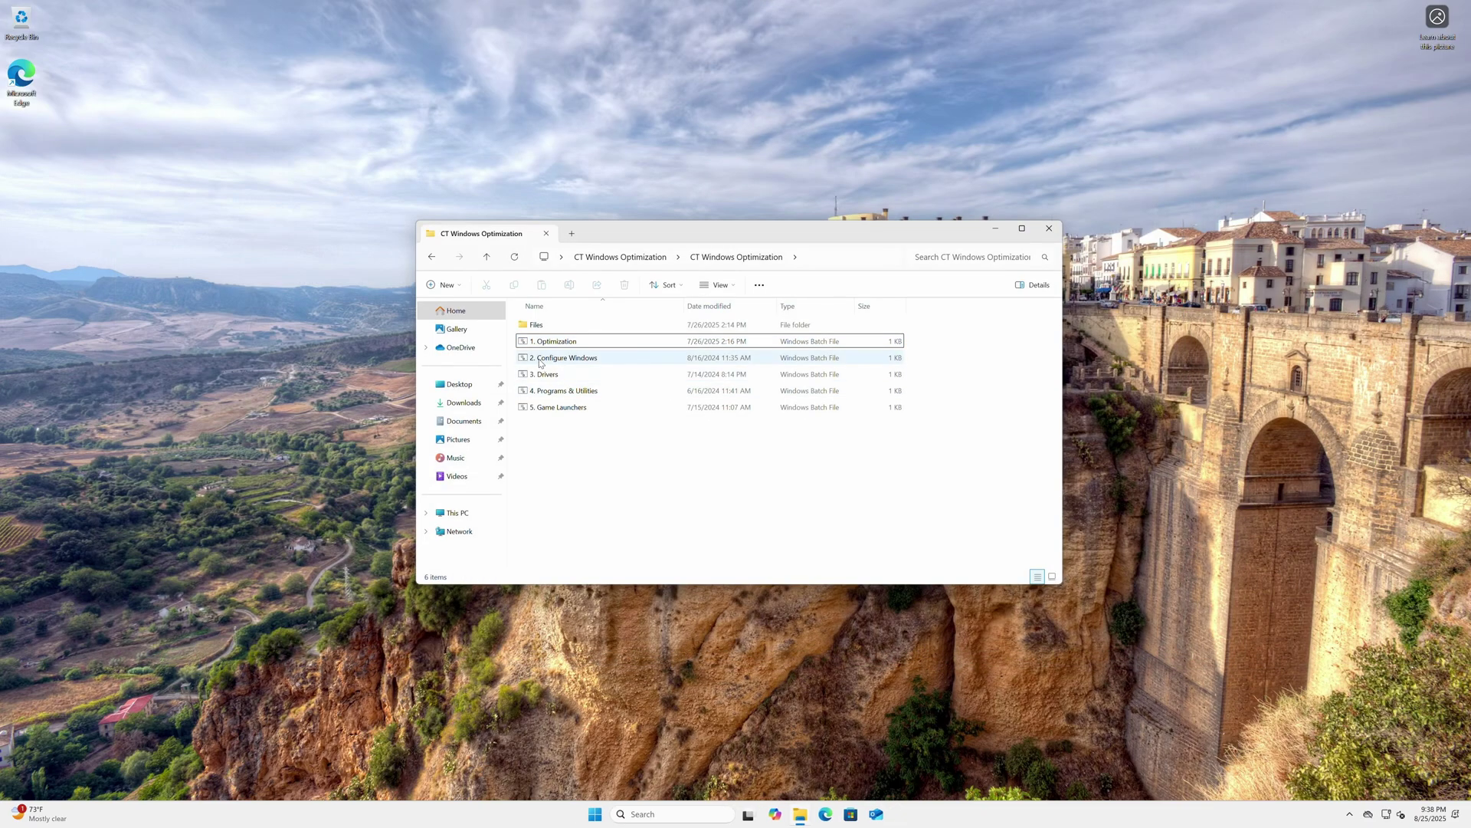
Step: Run 2. Configure Windows, switch off downloads from other devices, and open the Uninstall OneDrive shortcut
{"action": "double_click", "coordinate": [540, 358]}
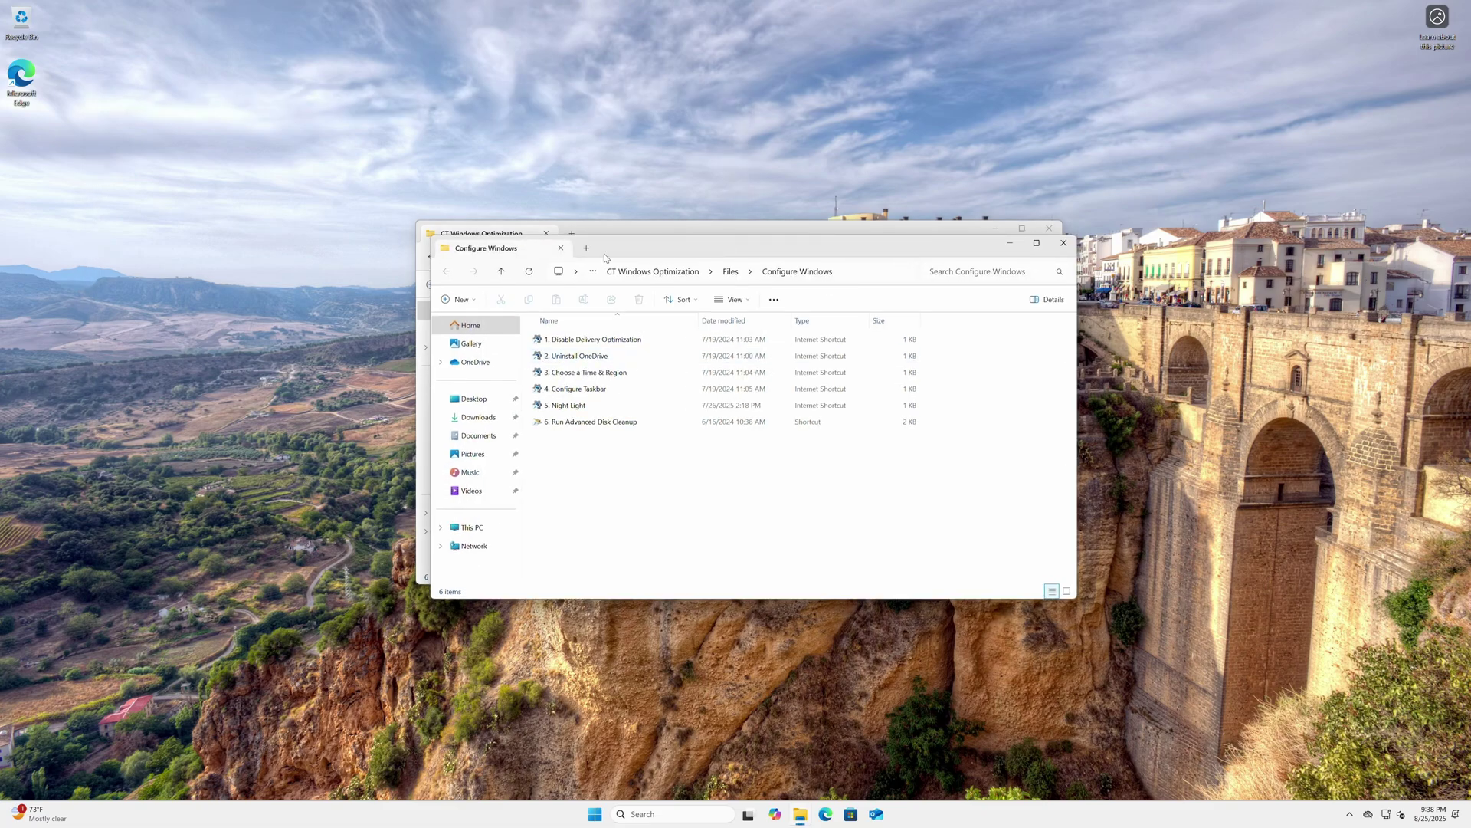
{"action": "double_click", "coordinate": [720, 322]}
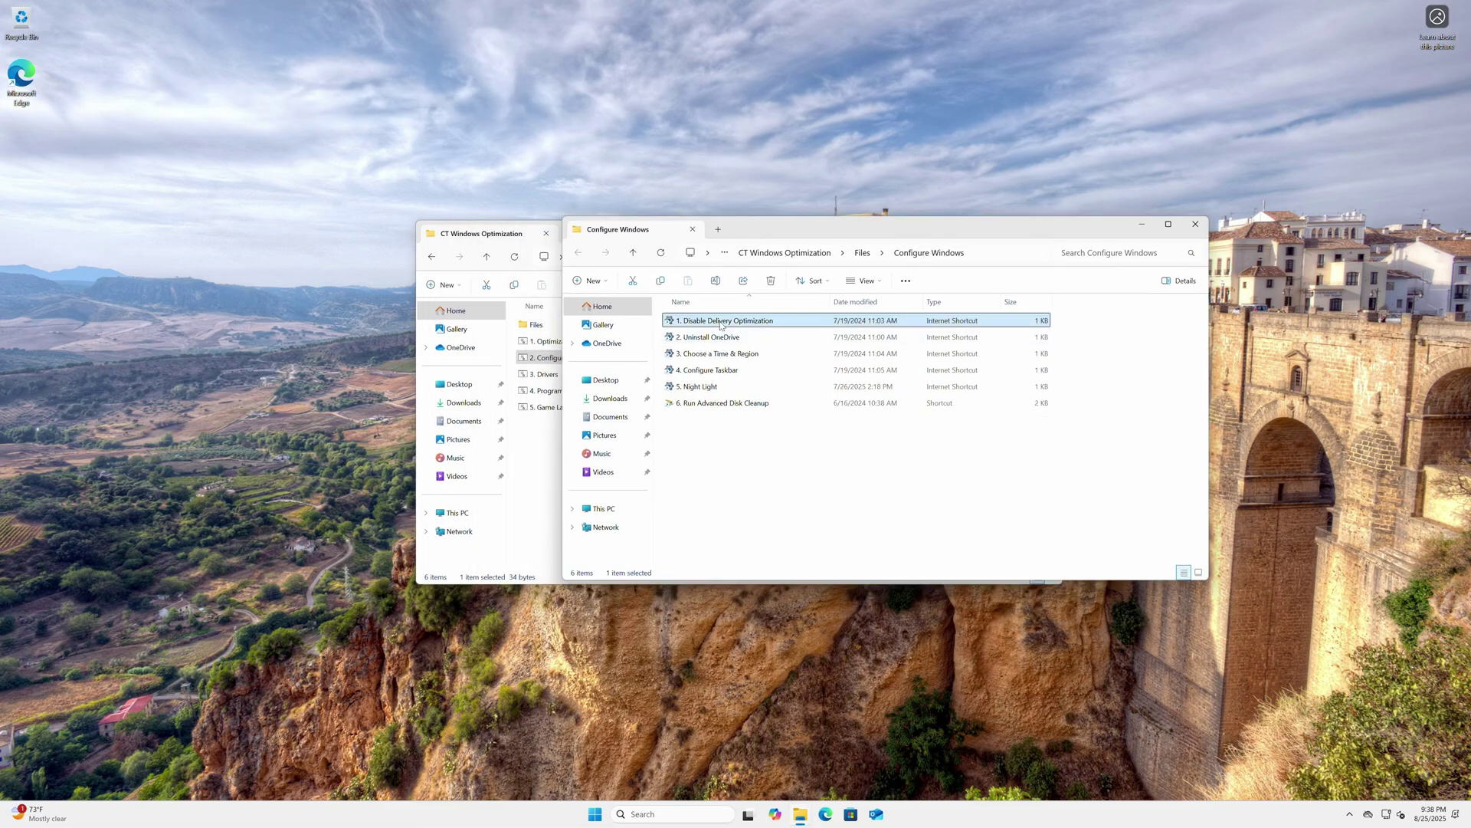
{"action": "left_click", "coordinate": [794, 207]}
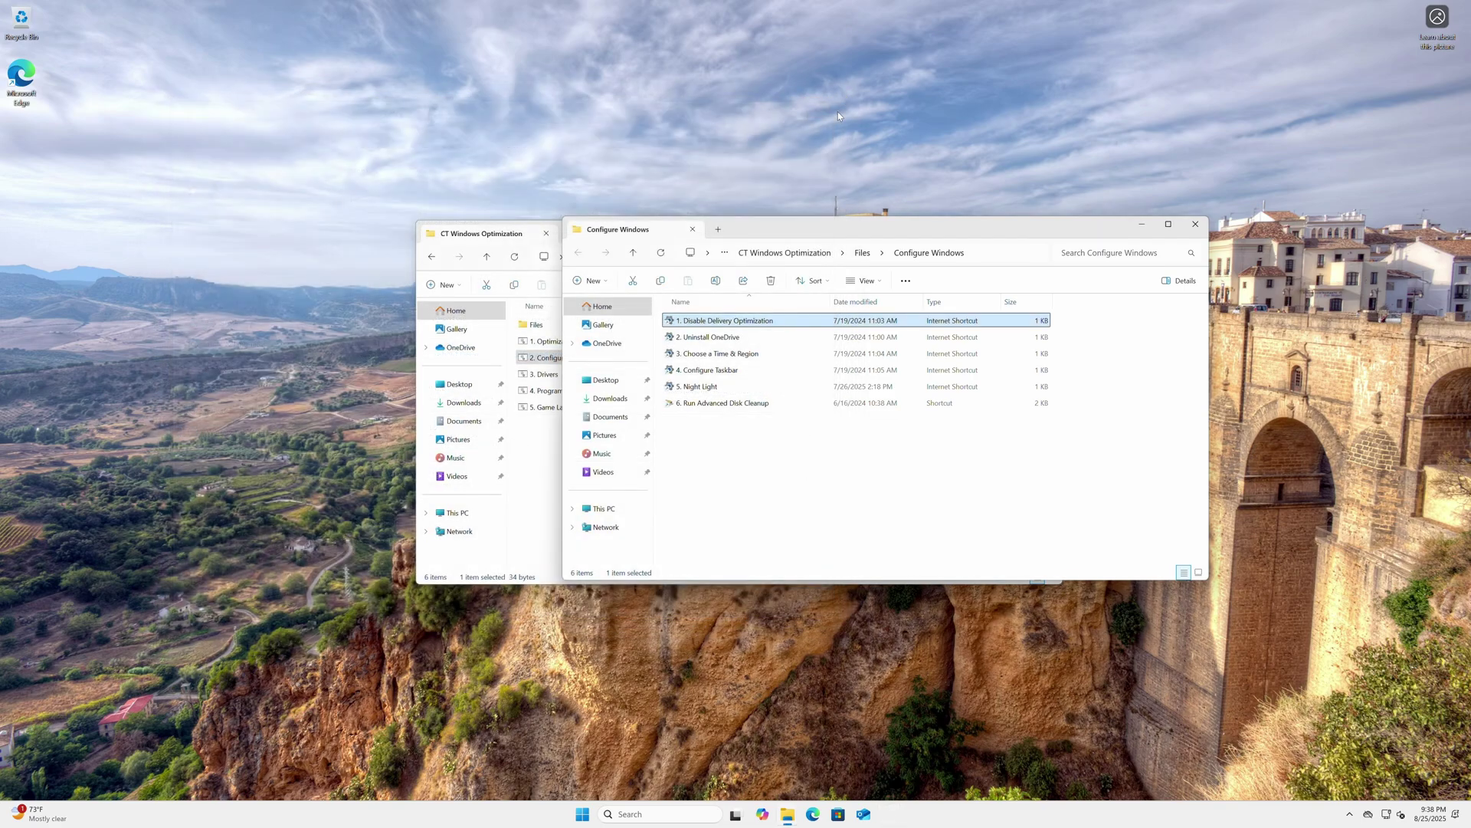
{"action": "double_click", "coordinate": [735, 338]}
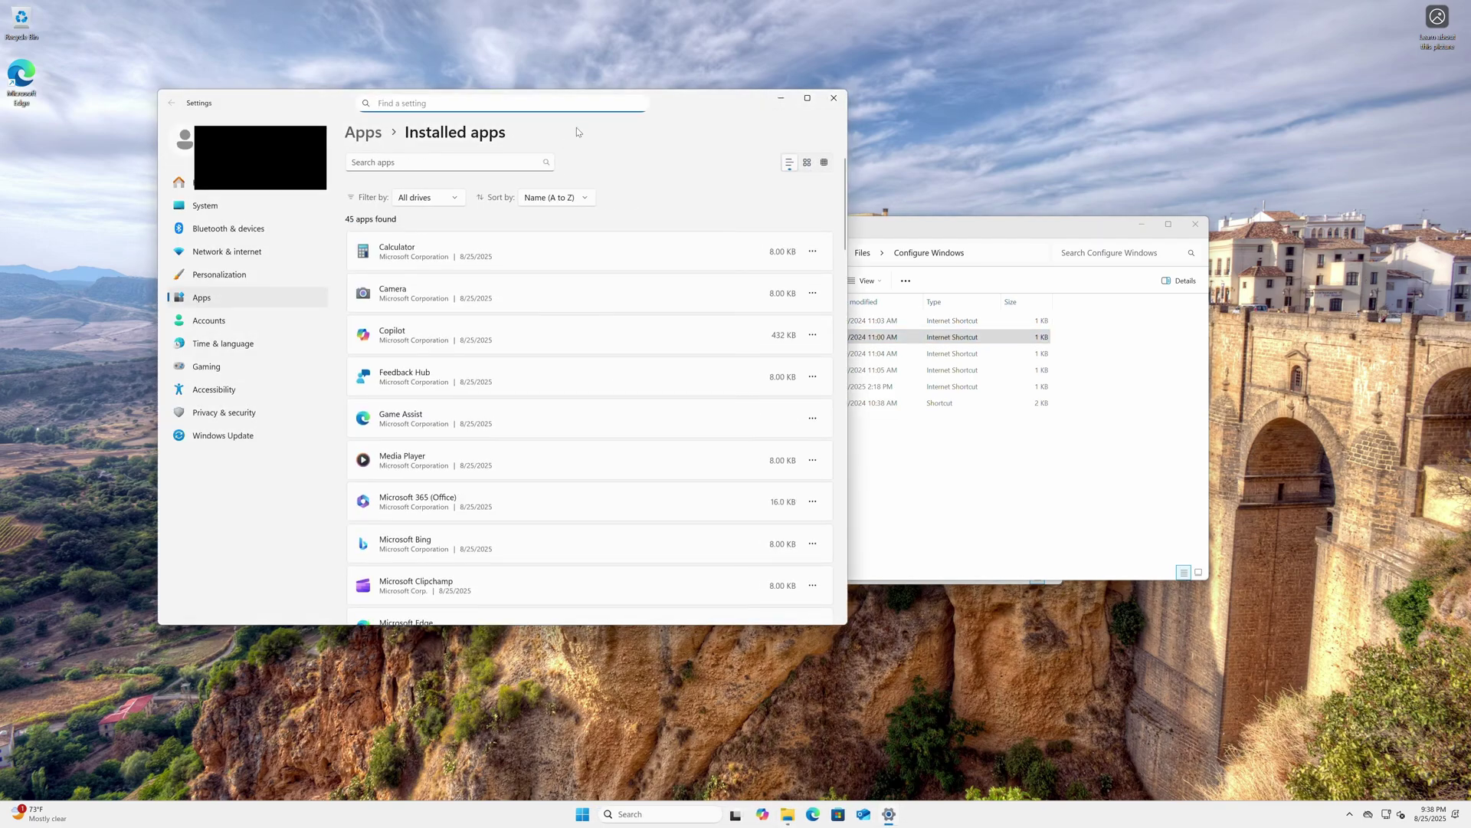
Step: Uninstall Microsoft OneDrive from Installed apps, approving UAC, then select the Choose a Time & Region shortcut
{"action": "left_click_drag", "start_coordinate": [733, 117], "coordinate": [885, 129]}
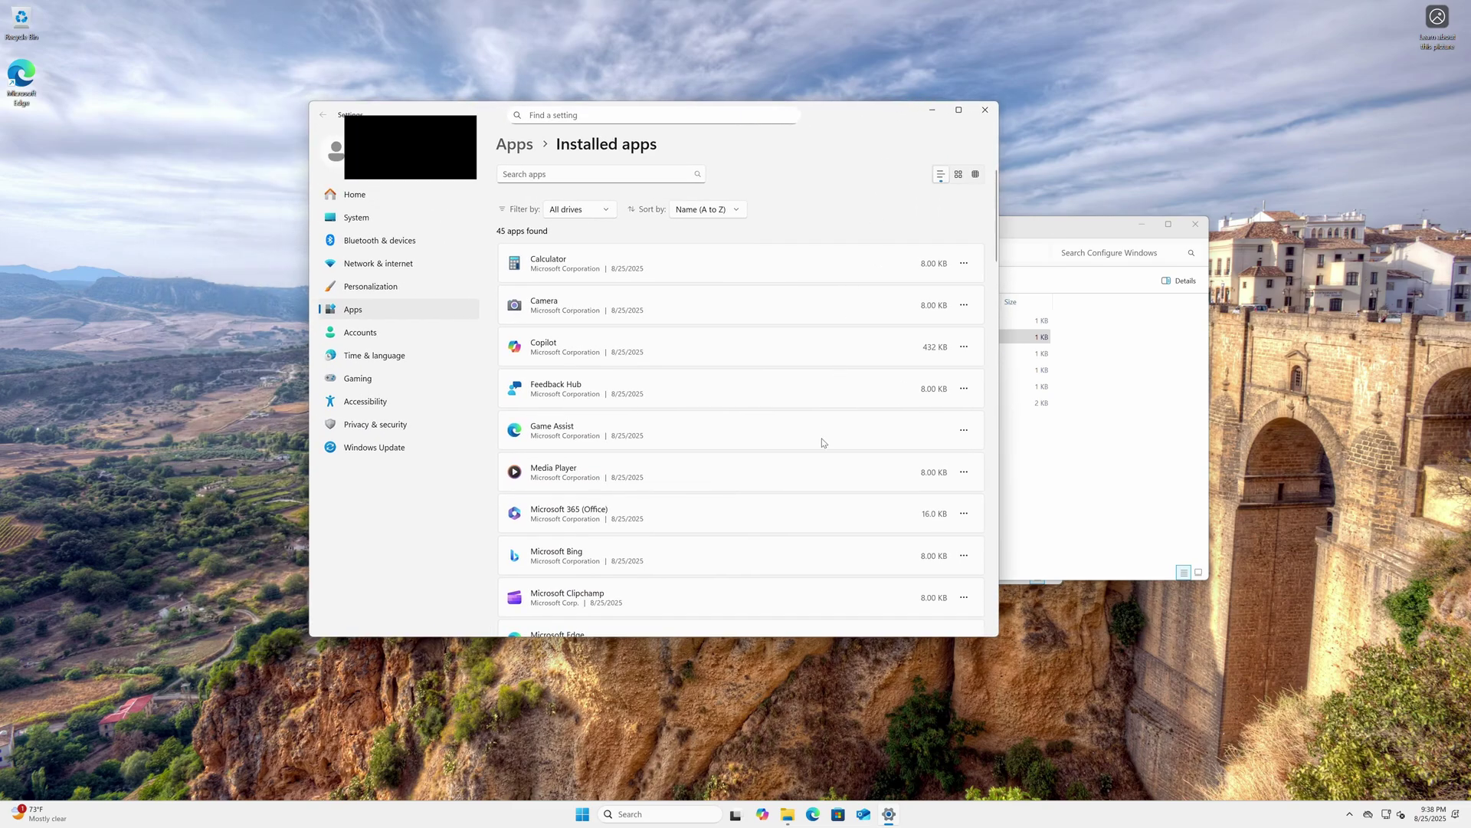
{"action": "scroll", "coordinate": [821, 441], "scroll_direction": "down", "scroll_amount": 5}
{"action": "left_click", "coordinate": [964, 367]}
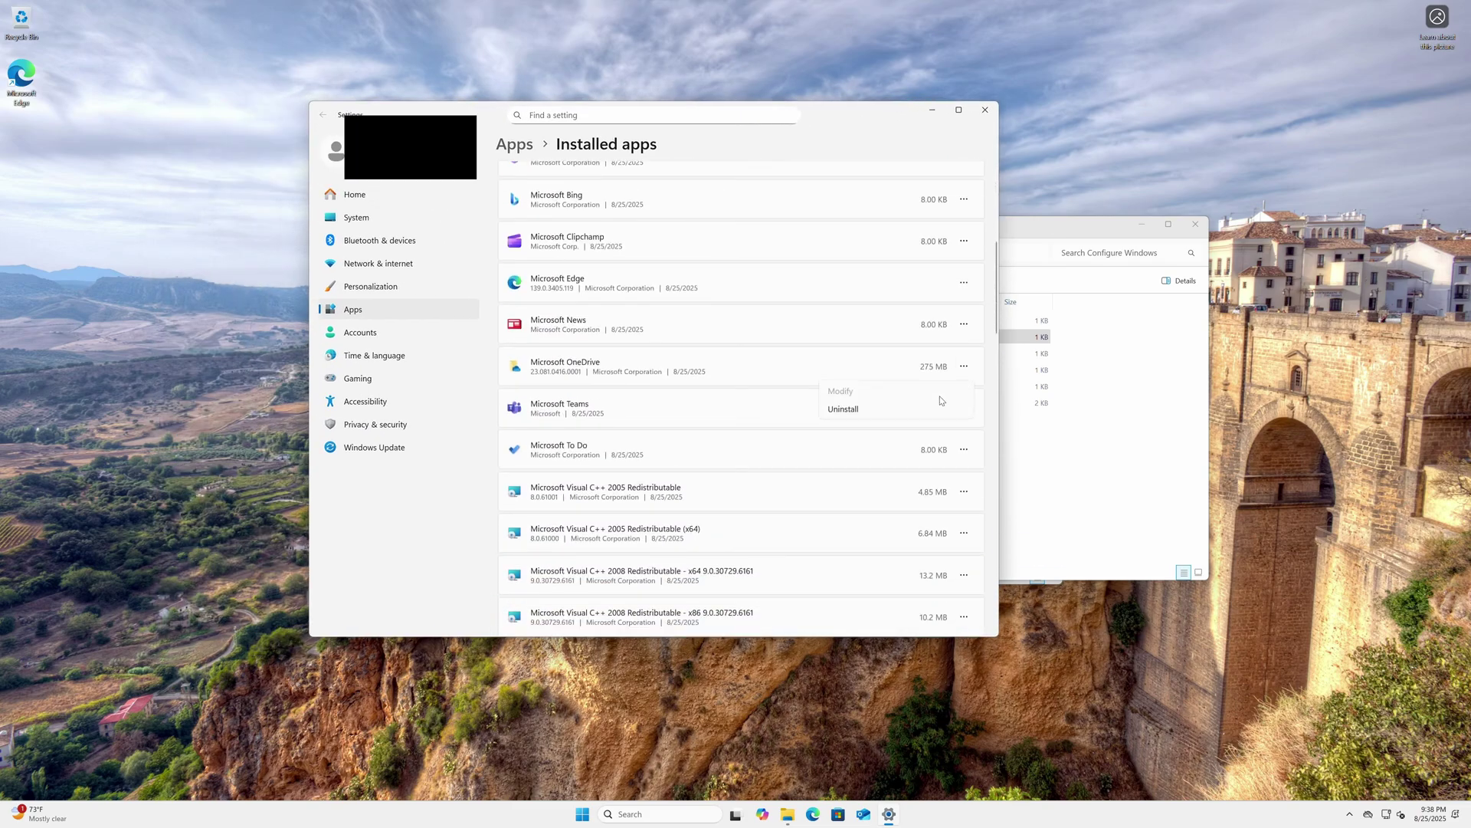
{"action": "left_click", "coordinate": [924, 409]}
{"action": "left_click", "coordinate": [932, 426]}
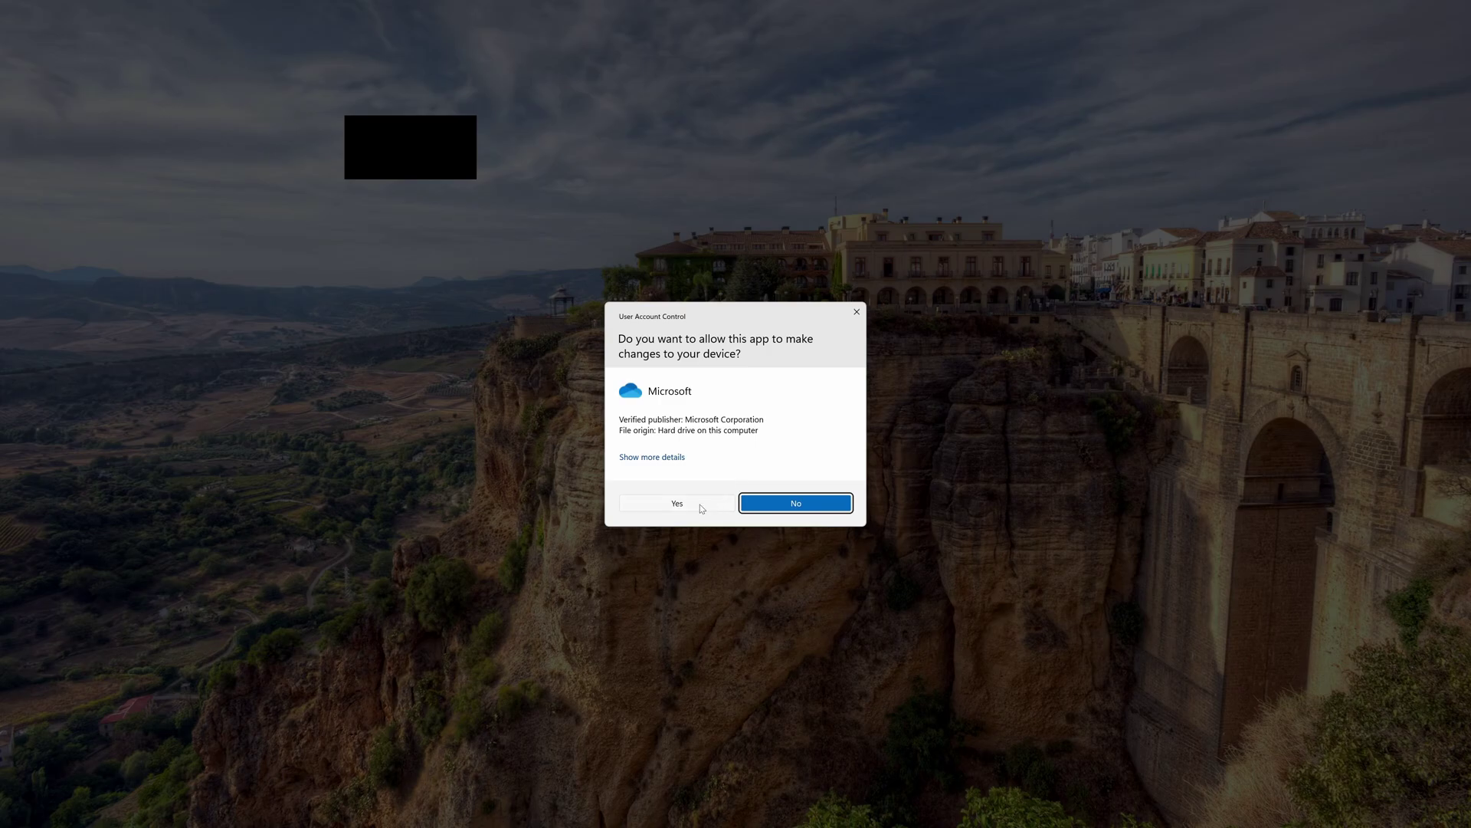
{"action": "left_click", "coordinate": [700, 506]}
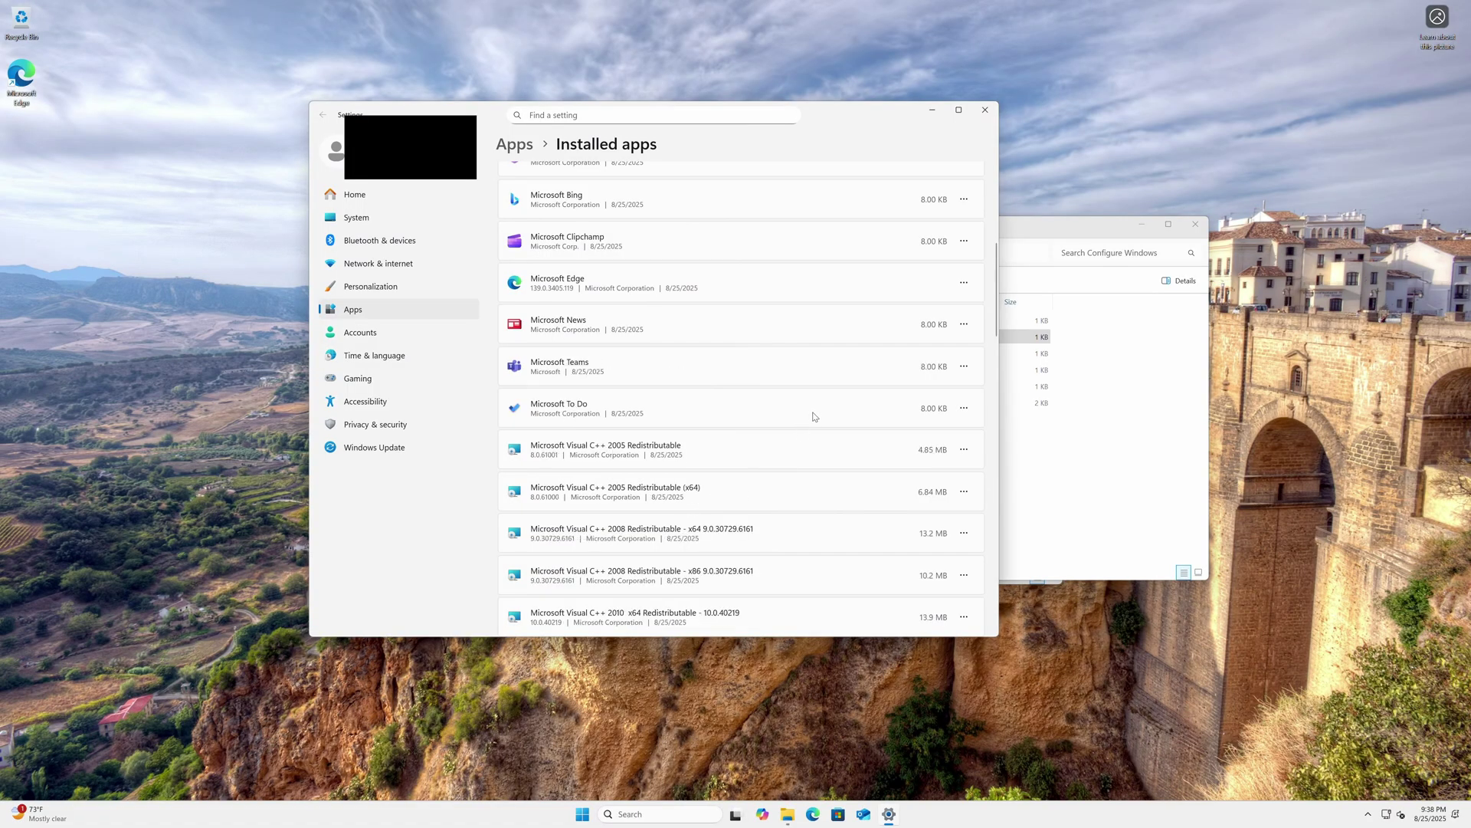
{"action": "left_click", "coordinate": [1112, 545]}
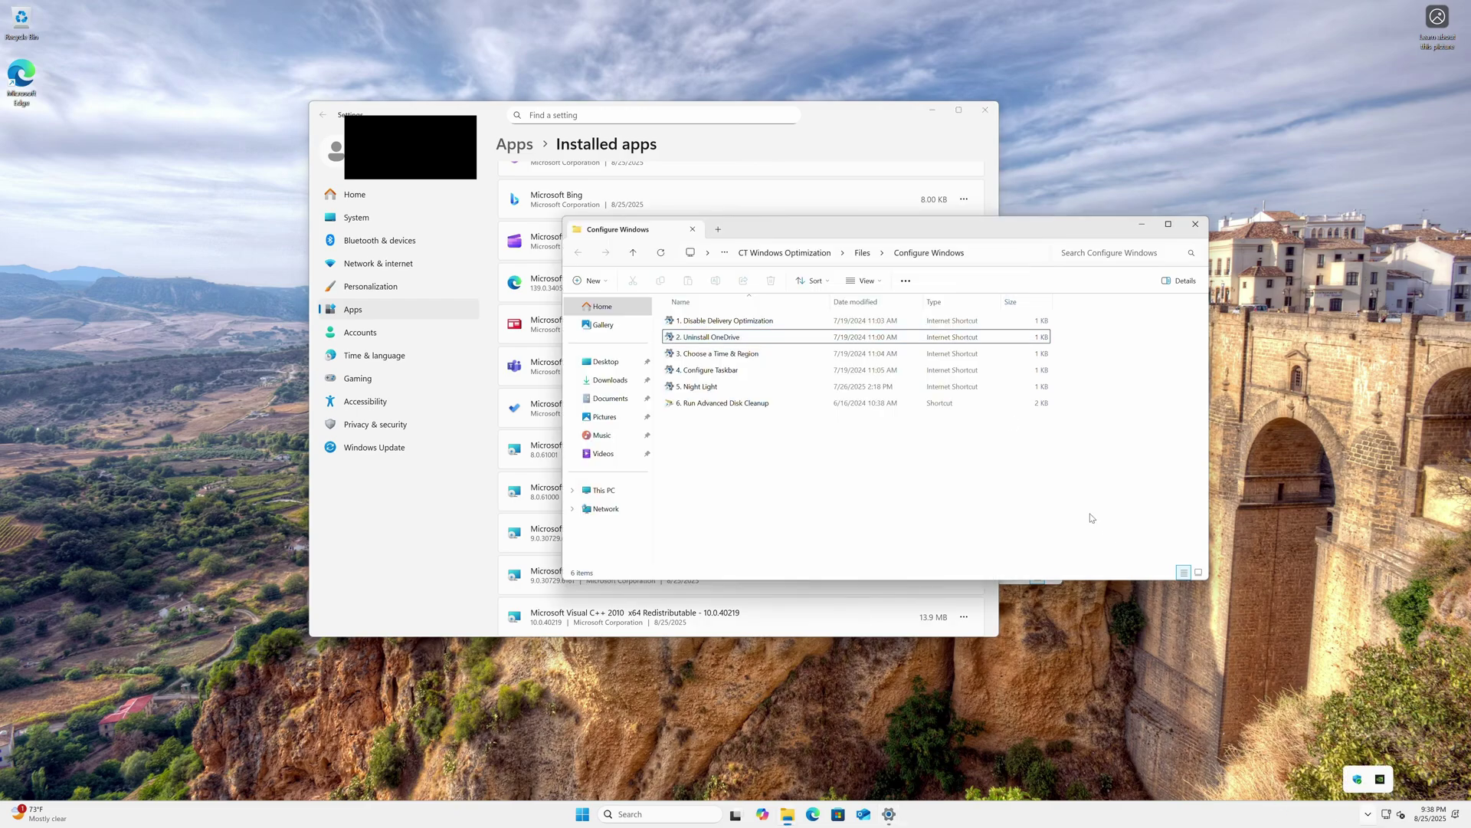
{"action": "left_click", "coordinate": [746, 354]}
Step: Review the date and time settings, then turn on Automatically hide the taskbar
{"action": "double_click", "coordinate": [746, 354]}
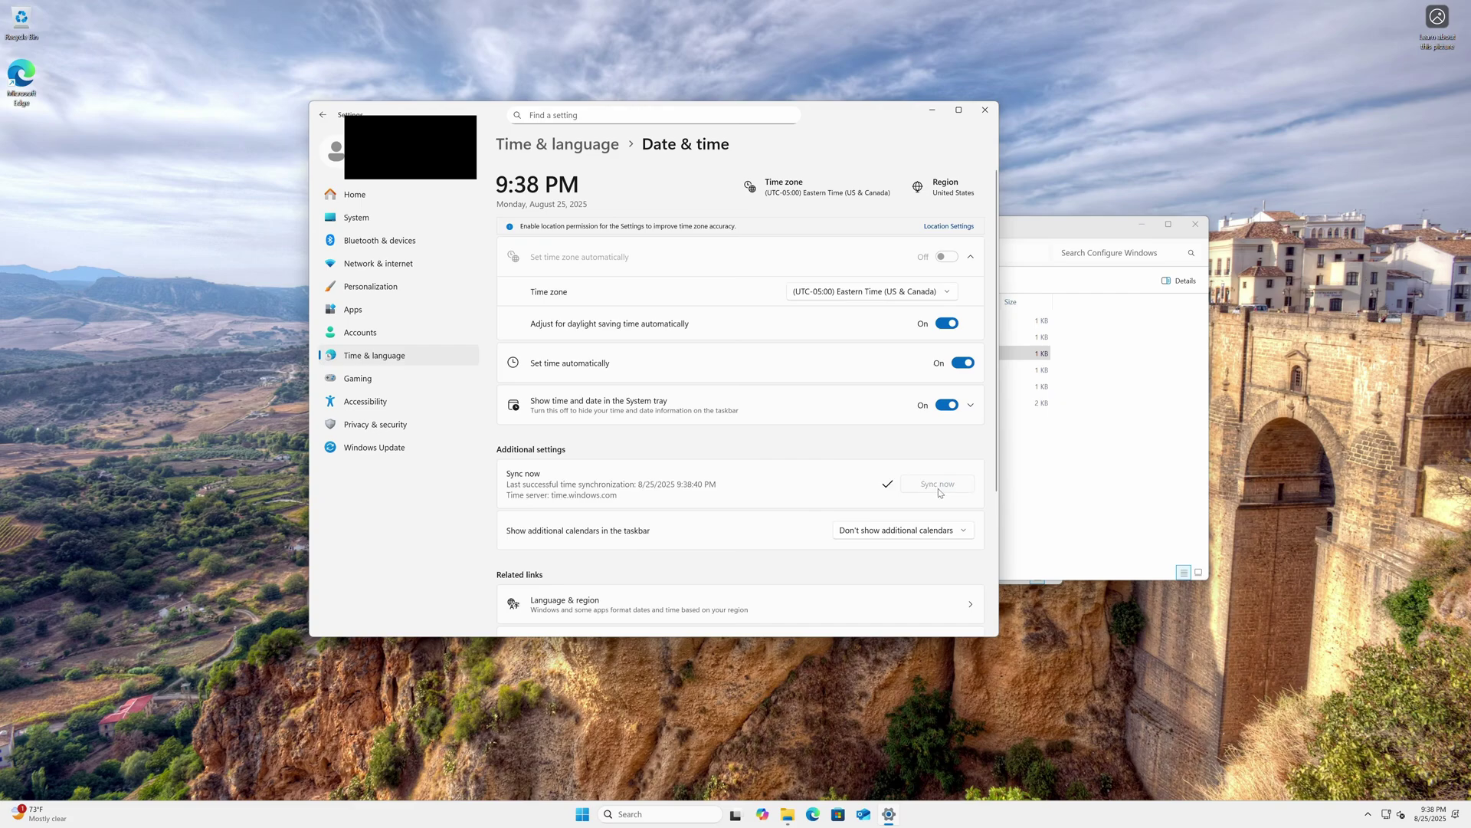
{"action": "left_click", "coordinate": [985, 110]}
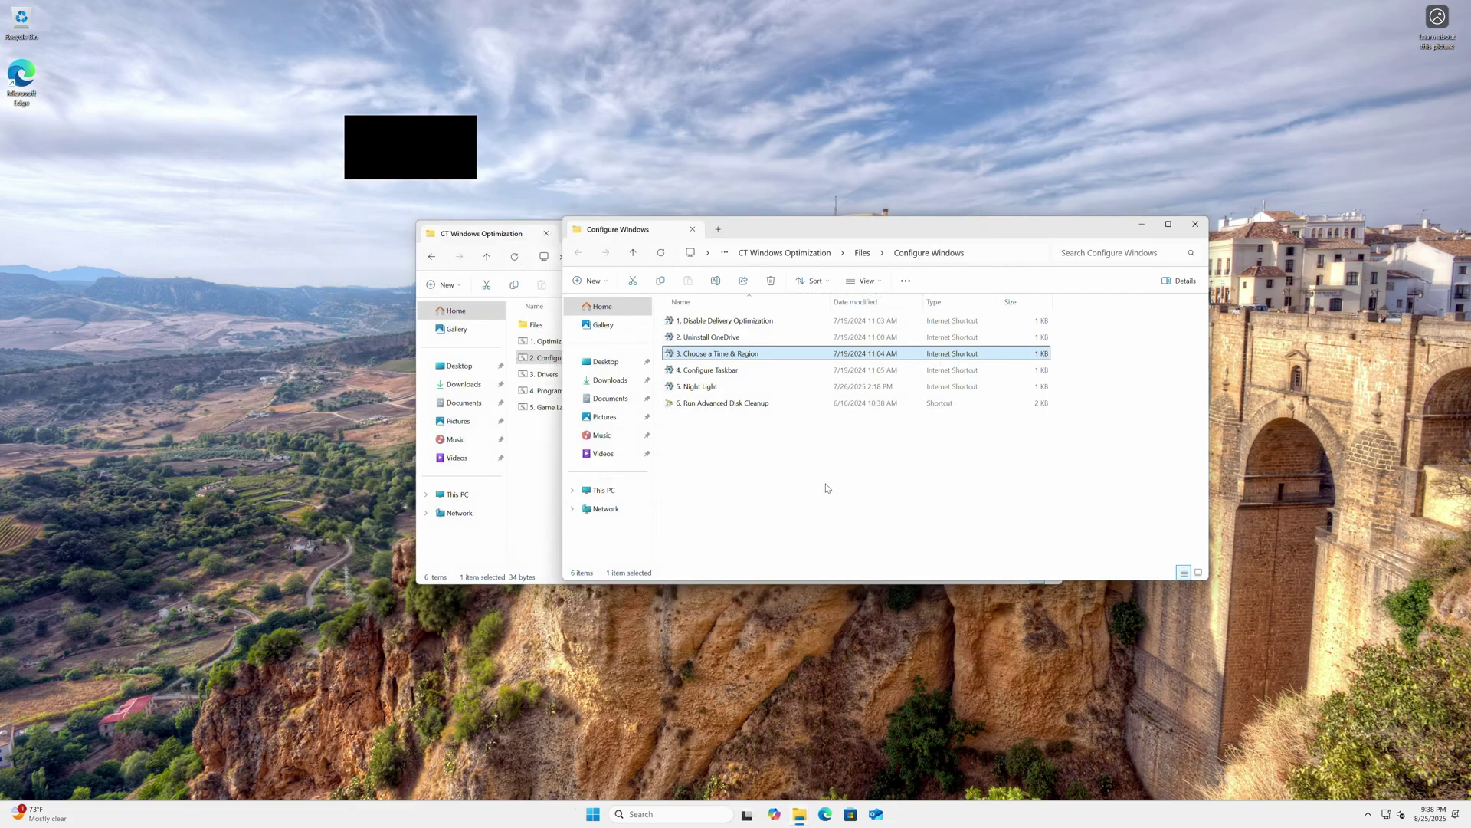
{"action": "double_click", "coordinate": [724, 372]}
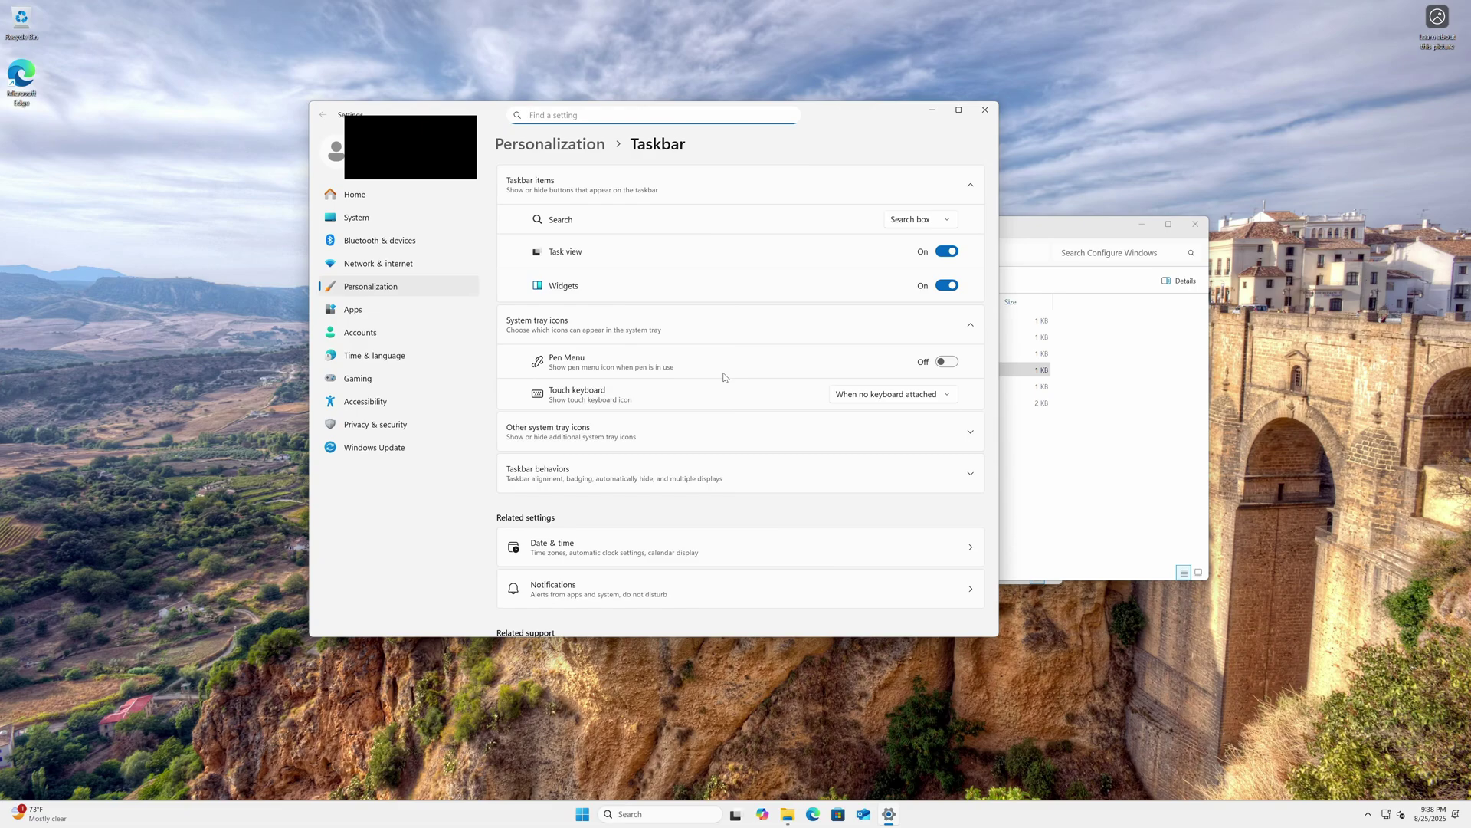
{"action": "left_click", "coordinate": [647, 473]}
{"action": "left_click", "coordinate": [578, 542]}
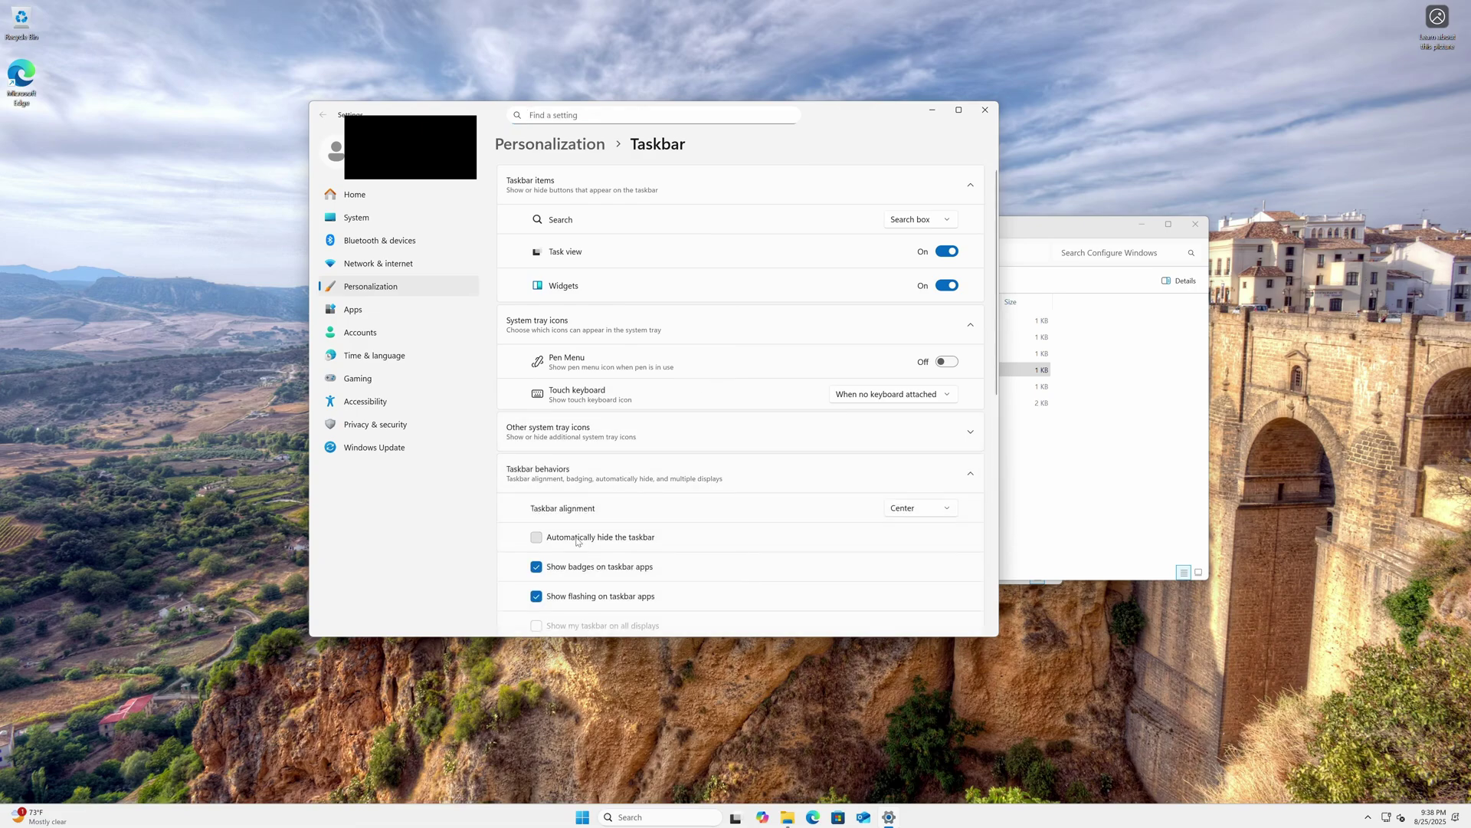
{"action": "left_click", "coordinate": [986, 113]}
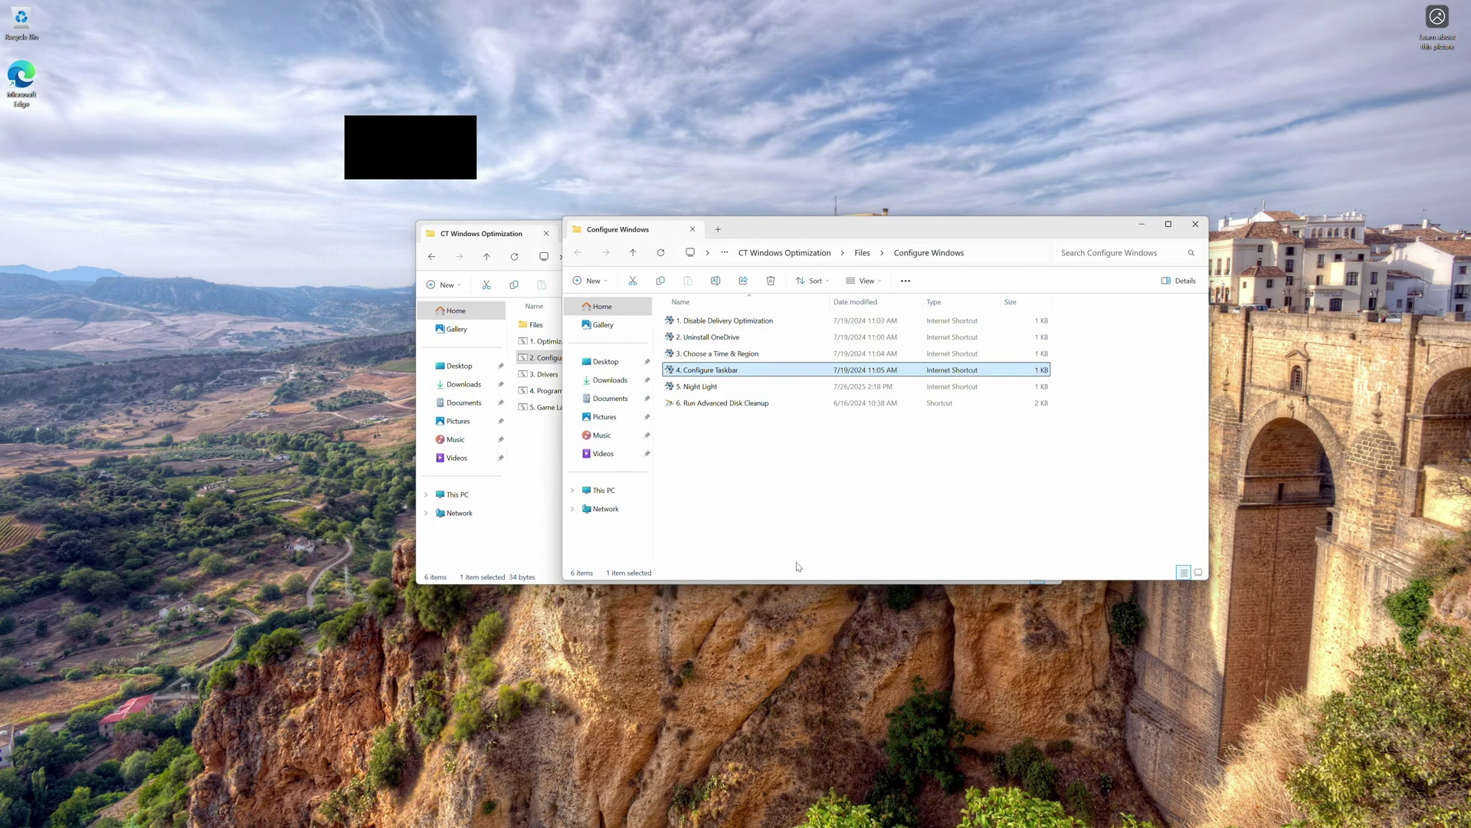
Step: Open Night light settings and toggle the night light schedule on, then back off
{"action": "double_click", "coordinate": [700, 389]}
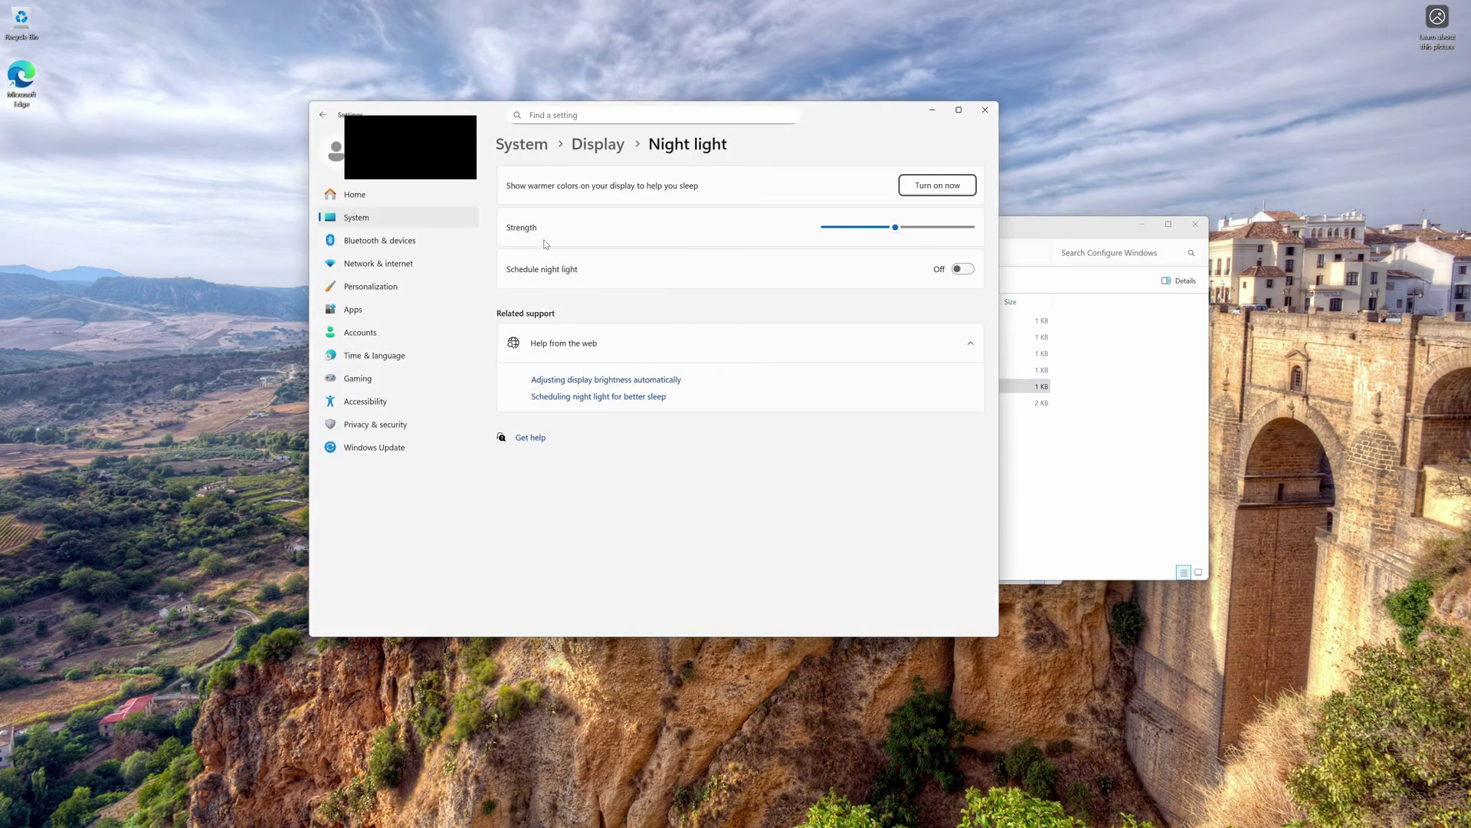
{"action": "left_click", "coordinate": [961, 269]}
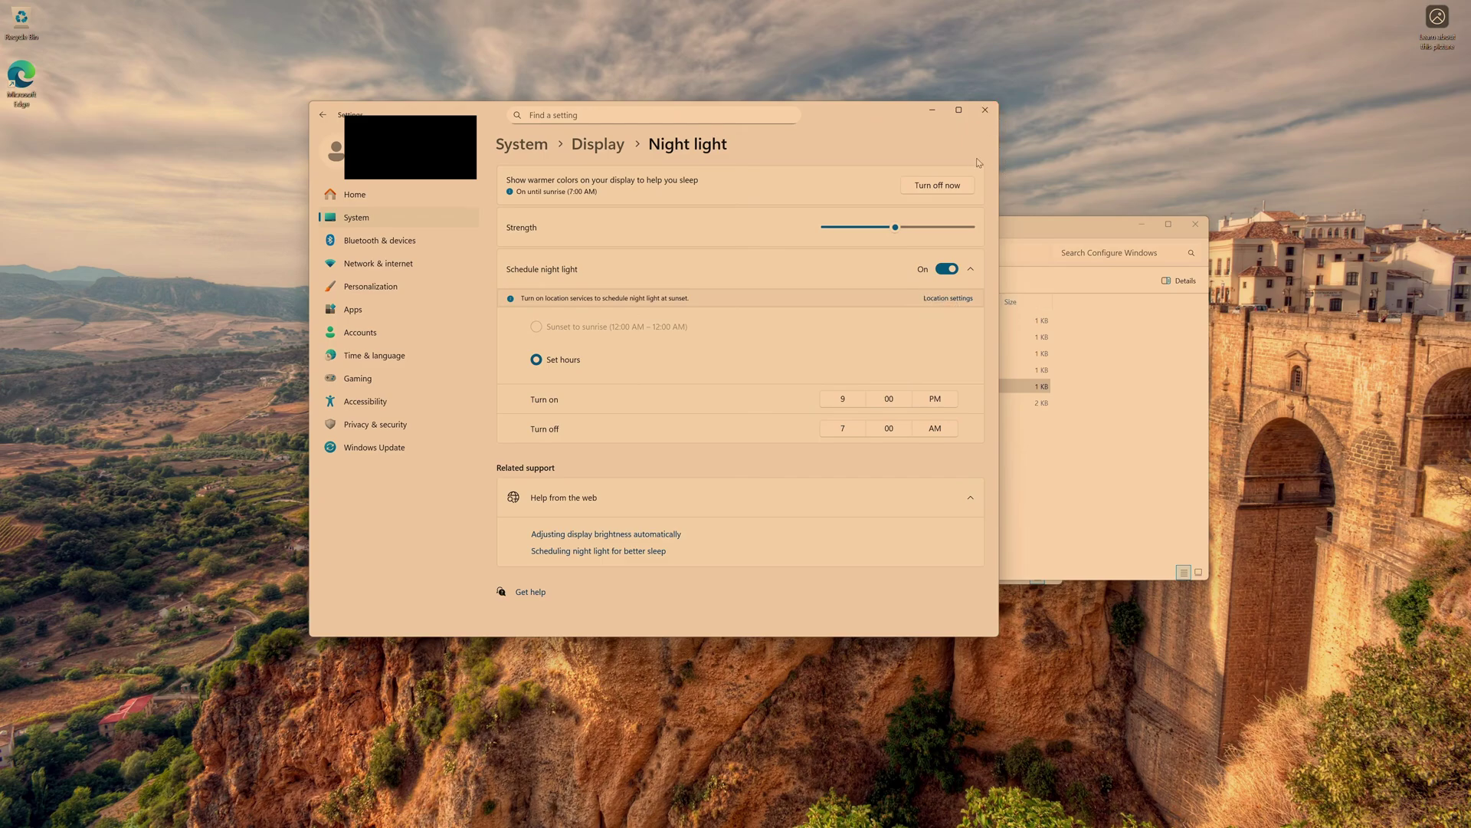
{"action": "left_click", "coordinate": [951, 269]}
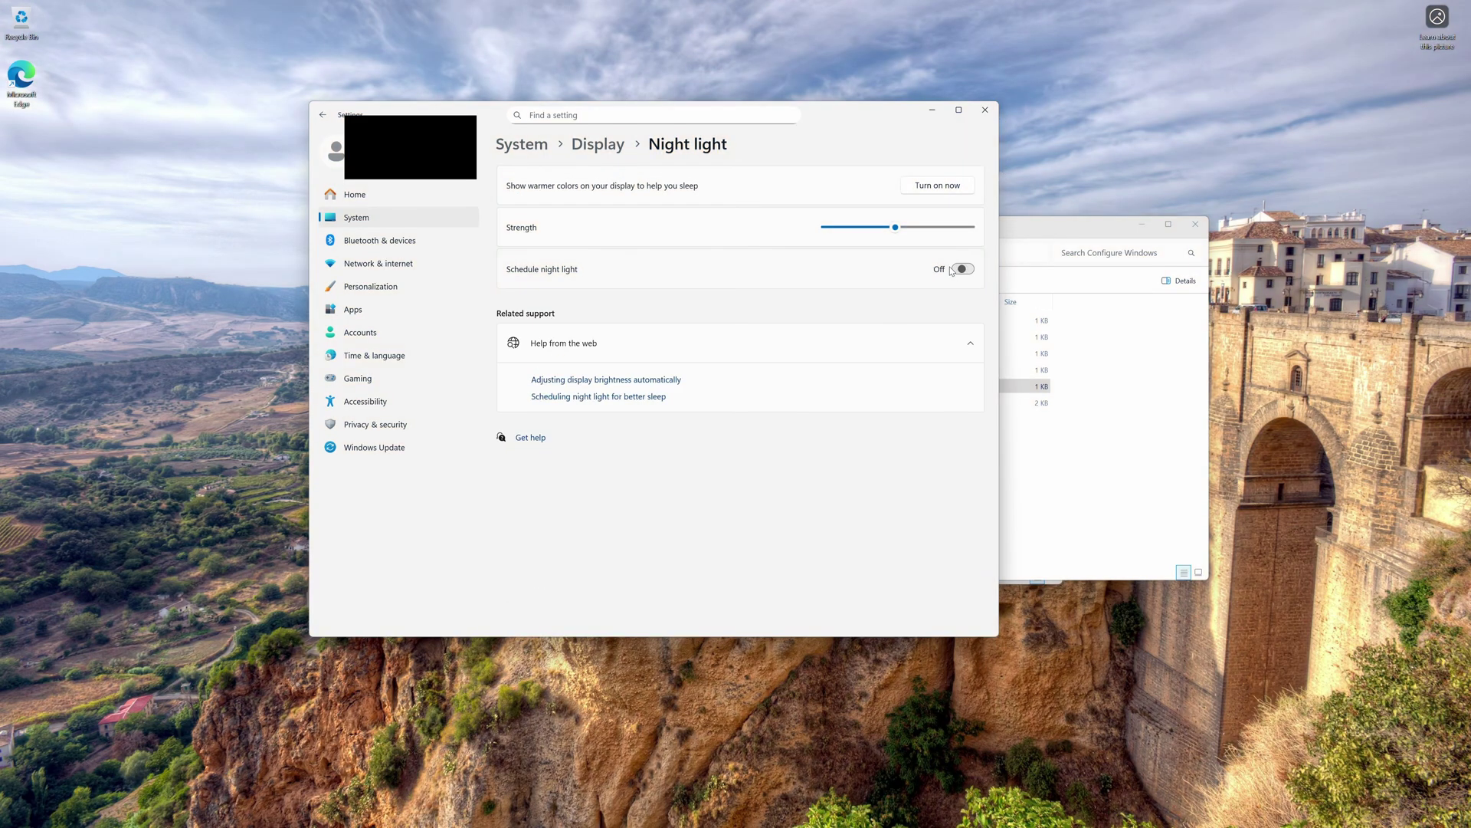
Step: Close Settings, reposition the Drivers folder, and dismiss Edge's Copilot welcome and Vision pages
{"action": "left_click", "coordinate": [984, 110]}
{"action": "left_click", "coordinate": [783, 205]}
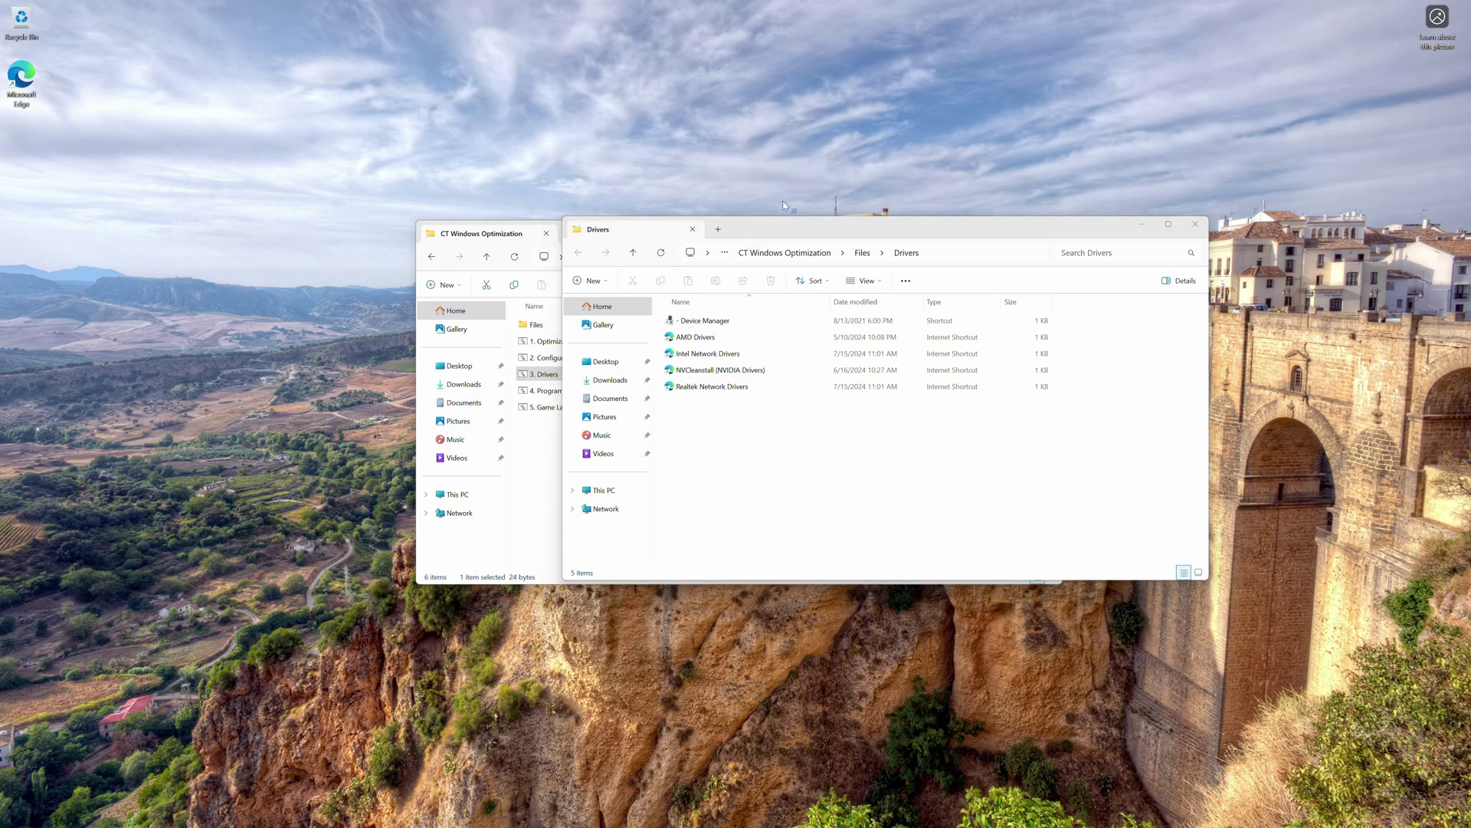
{"action": "left_click_drag", "start_coordinate": [753, 227], "coordinate": [691, 164]}
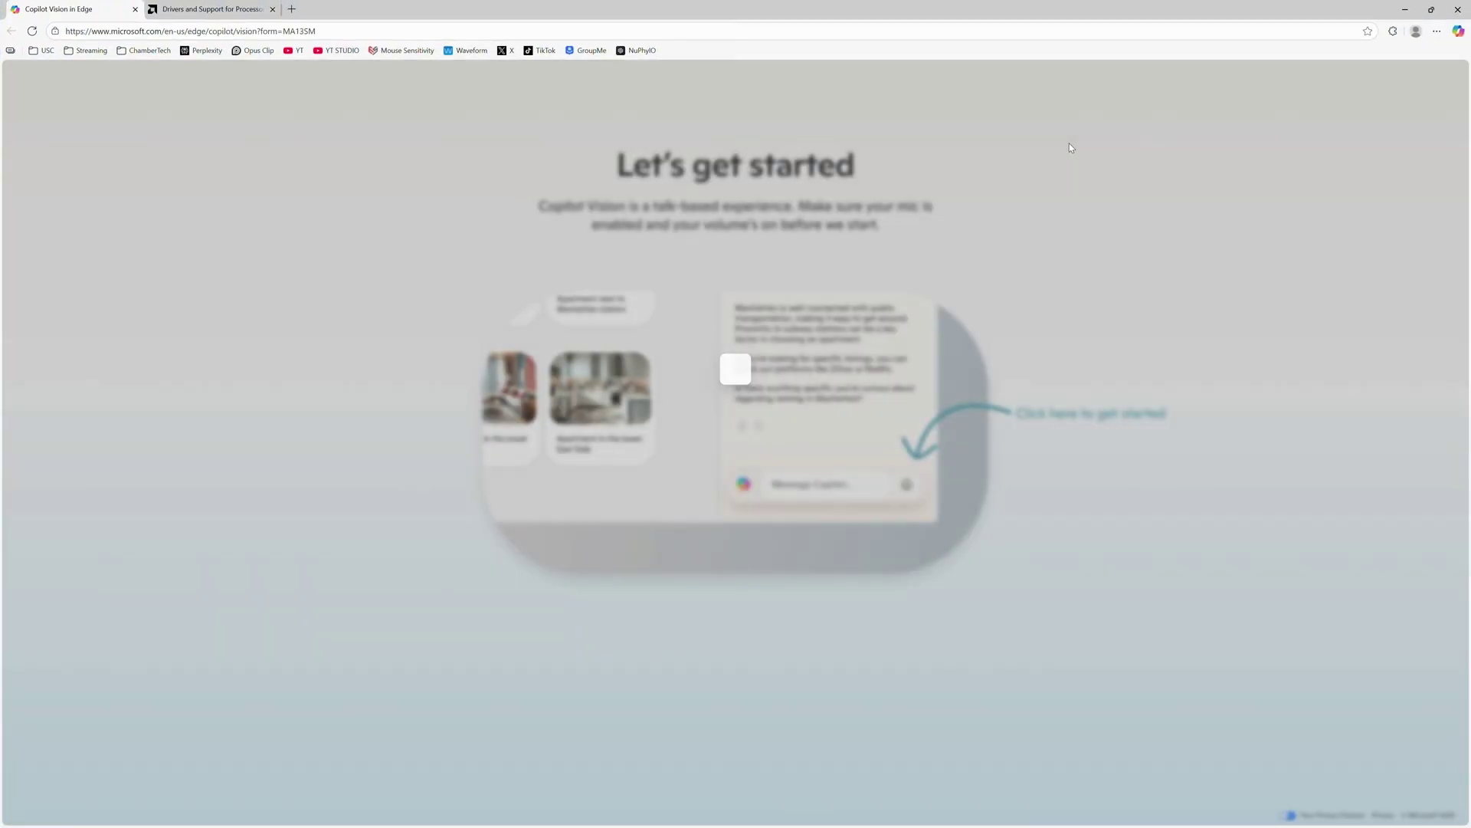
{"action": "left_click", "coordinate": [207, 9]}
{"action": "left_click", "coordinate": [136, 9]}
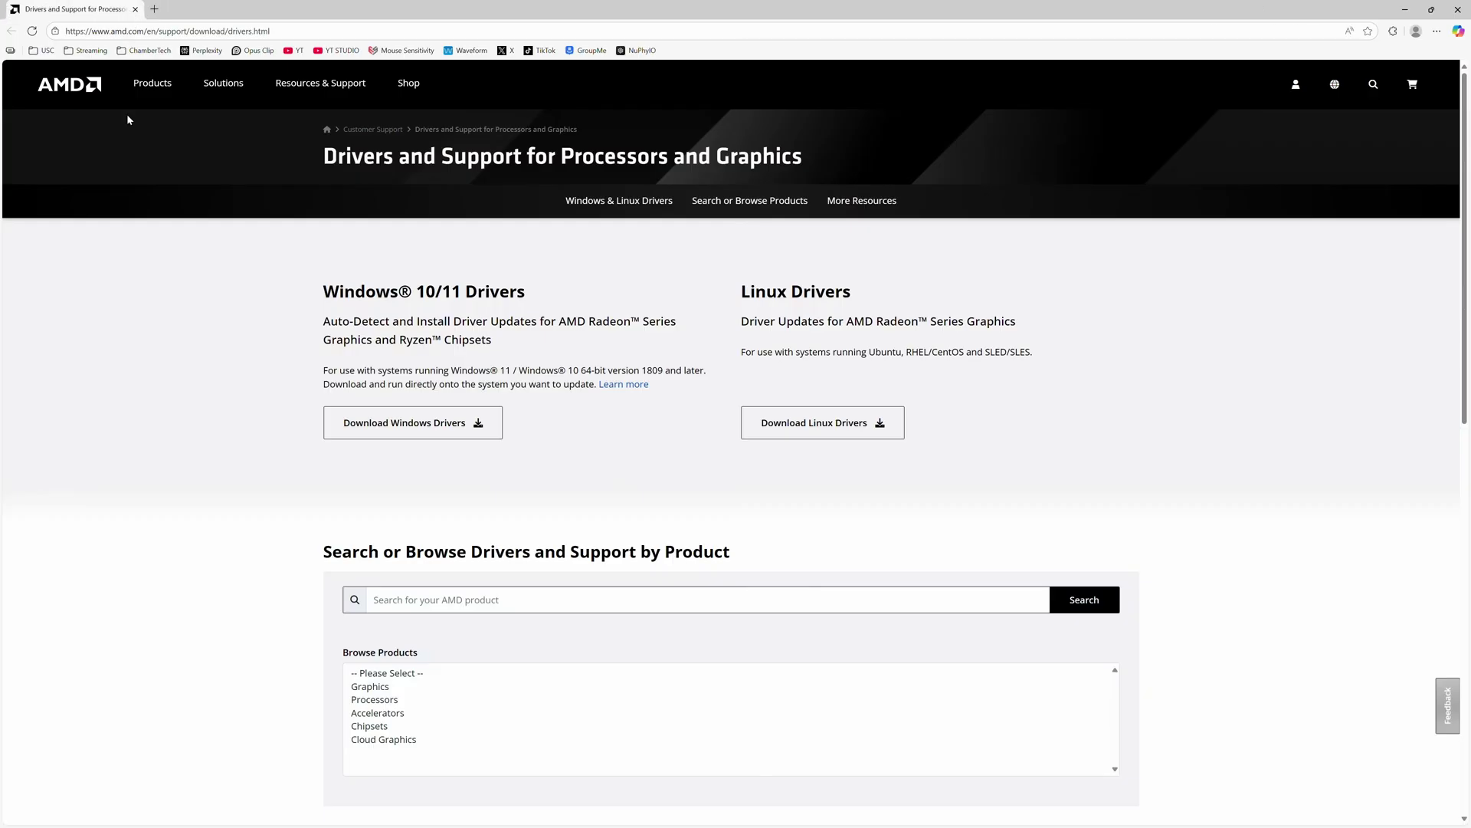
{"action": "scroll", "coordinate": [223, 460], "scroll_direction": "down", "scroll_amount": 4}
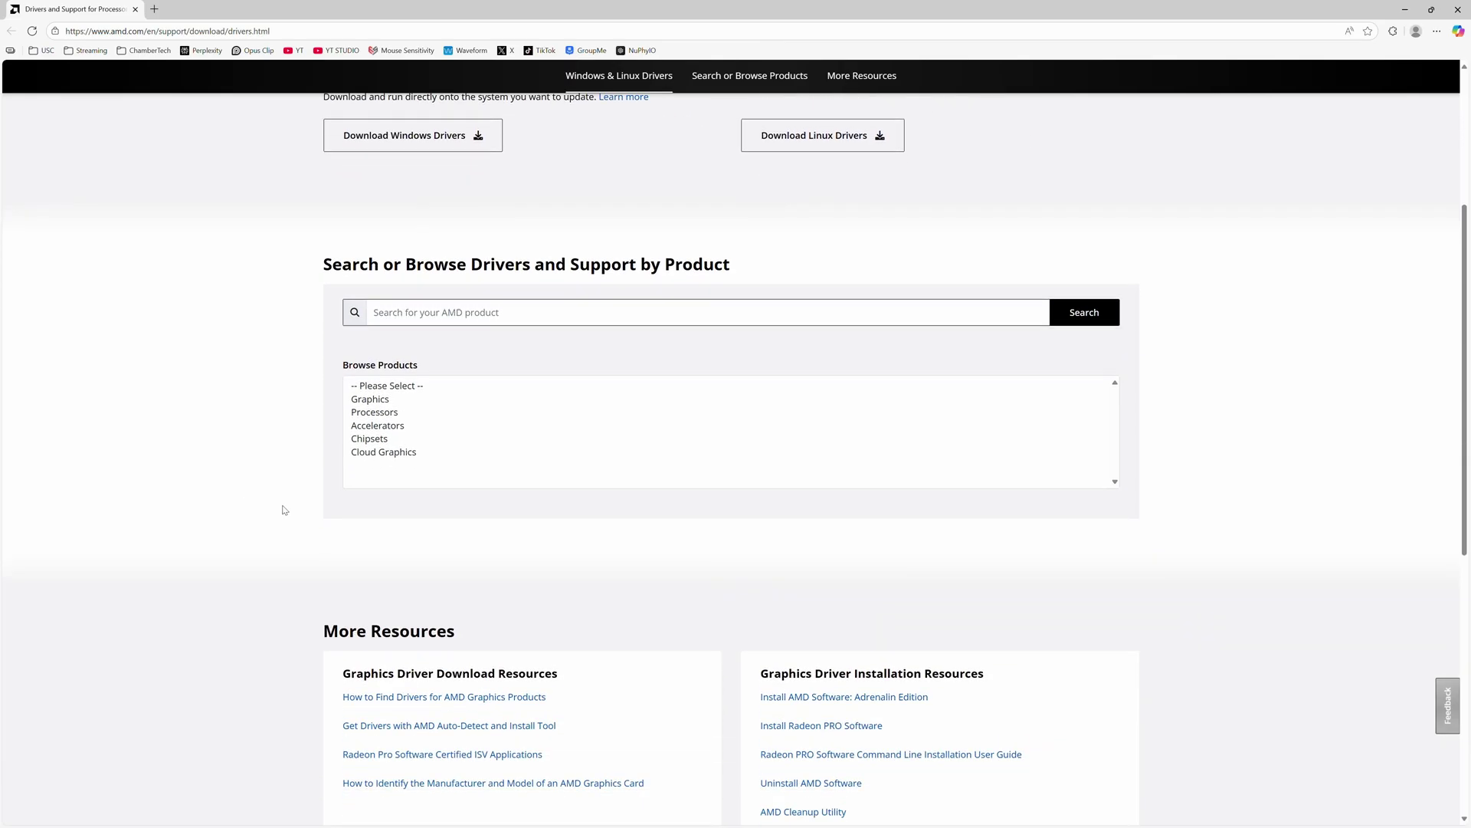
Step: On AMD's site choose Chipsets > AM5 > X870E and download the Windows 11 AMD Chipset Drivers
{"action": "left_click", "coordinate": [375, 442]}
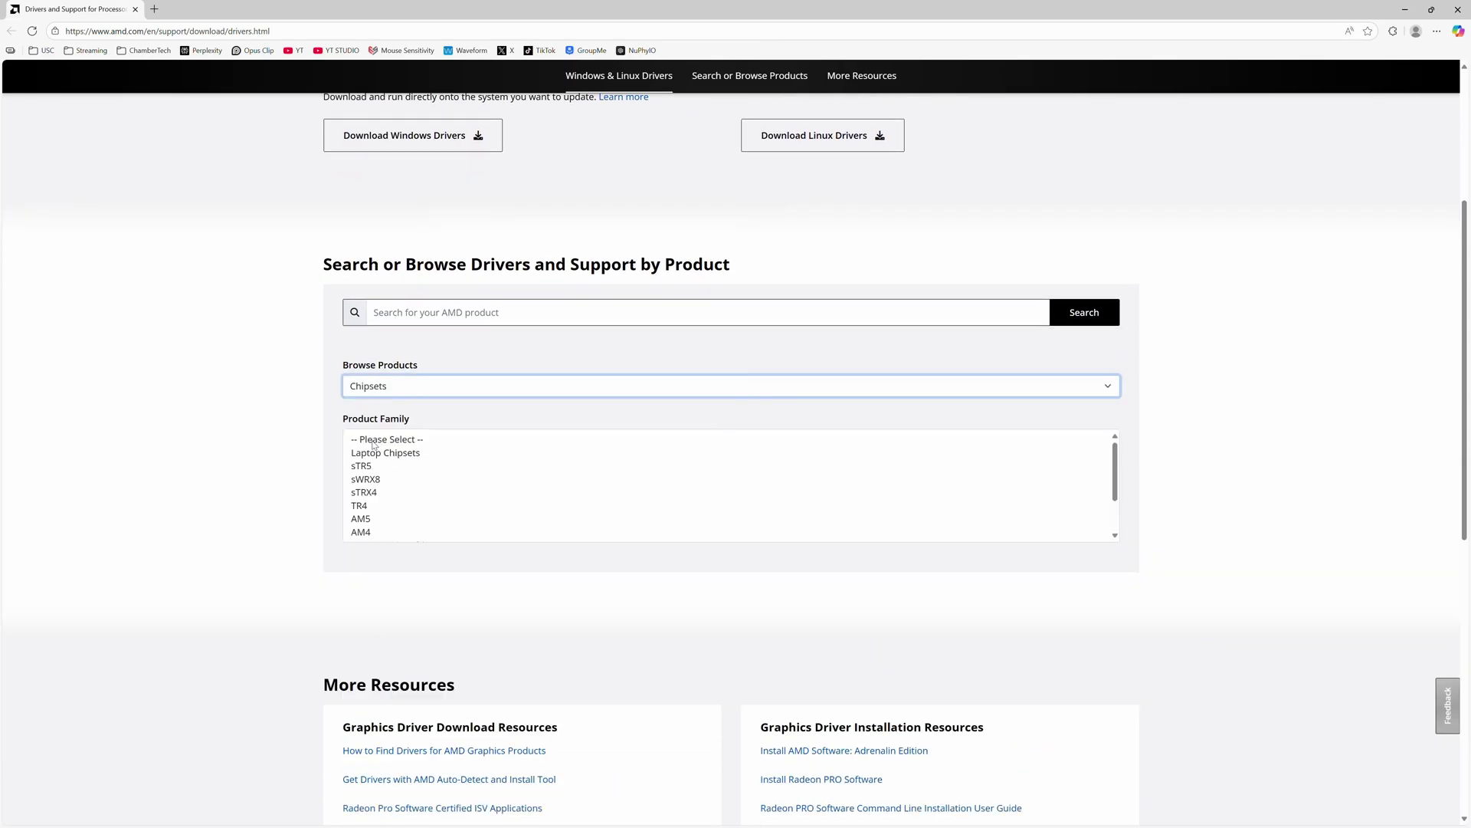
{"action": "left_click", "coordinate": [358, 529]}
{"action": "left_click", "coordinate": [362, 507]}
{"action": "left_click", "coordinate": [377, 532]}
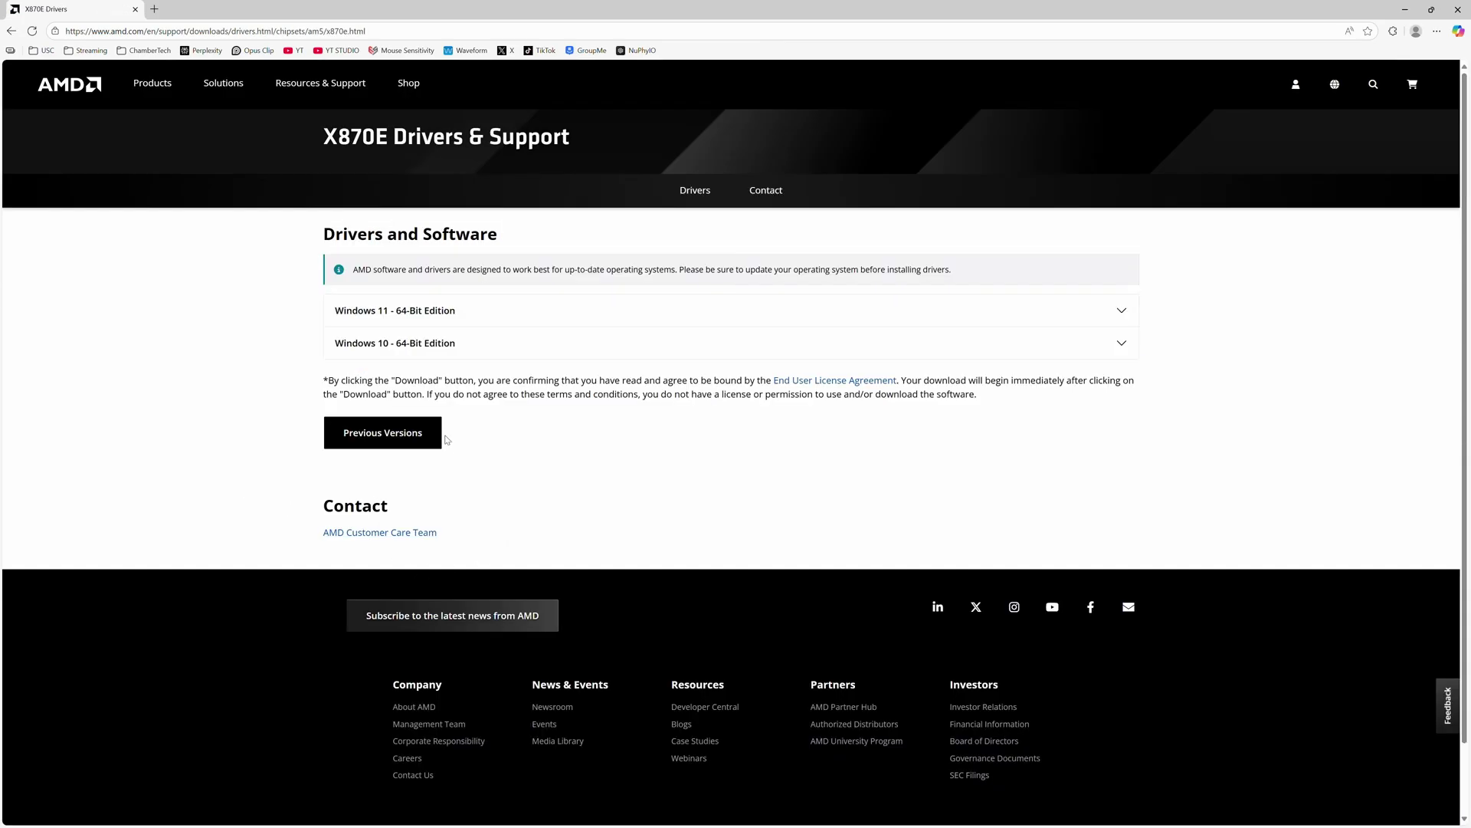
{"action": "left_click", "coordinate": [474, 313]}
{"action": "left_click", "coordinate": [963, 404]}
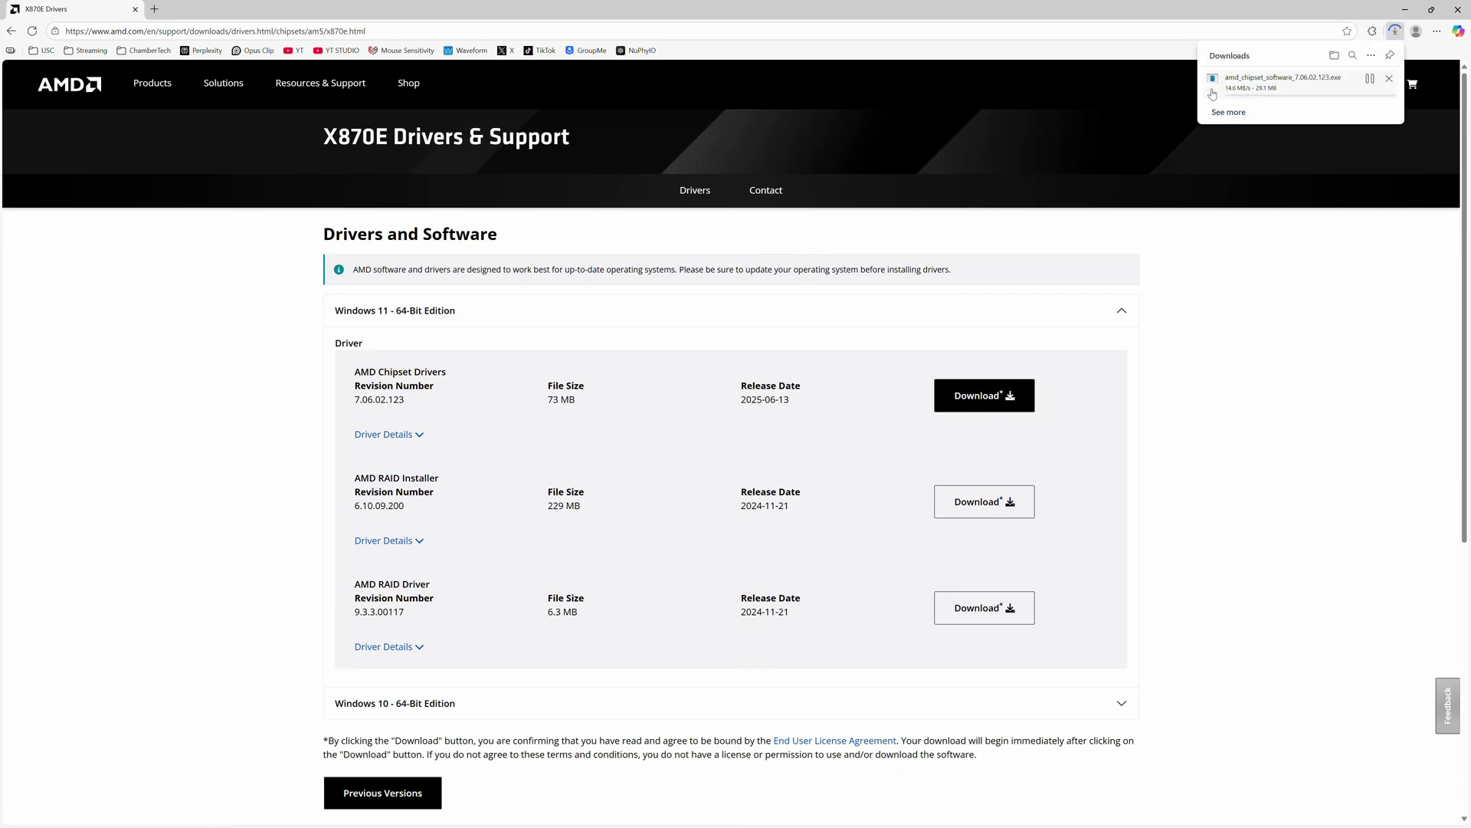
Step: Snap Edge to the right half and open the Intel Network Drivers shortcut from the Drivers folder
{"action": "left_click_drag", "start_coordinate": [1328, 16], "coordinate": [1344, 87]}
{"action": "left_click", "coordinate": [713, 367]}
{"action": "left_click_drag", "start_coordinate": [698, 174], "coordinate": [421, 162]}
{"action": "double_click", "coordinate": [388, 287]}
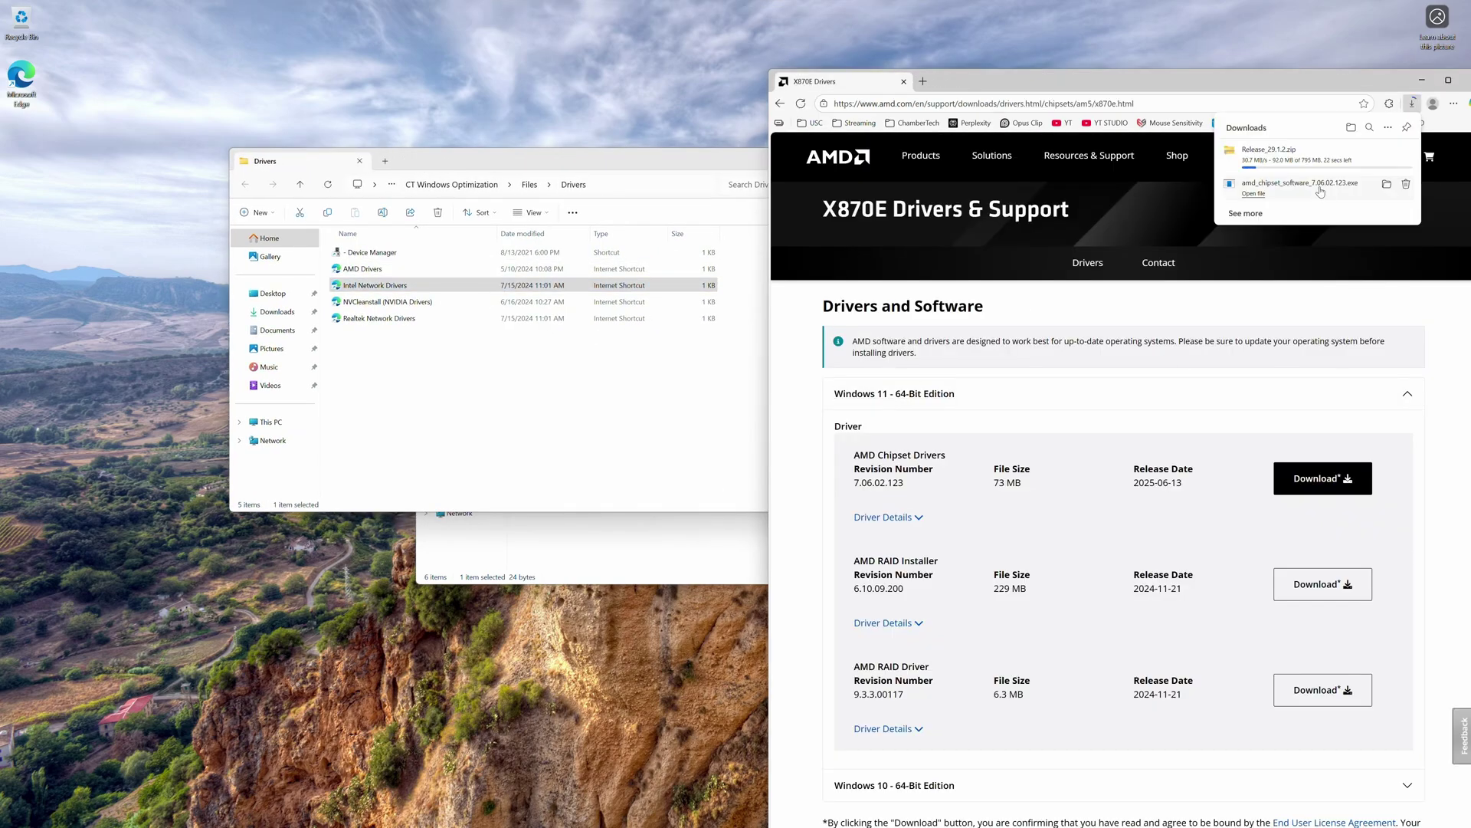
Step: Open the Realtek Network Drivers page, look it over, and close it
{"action": "left_click", "coordinate": [387, 321]}
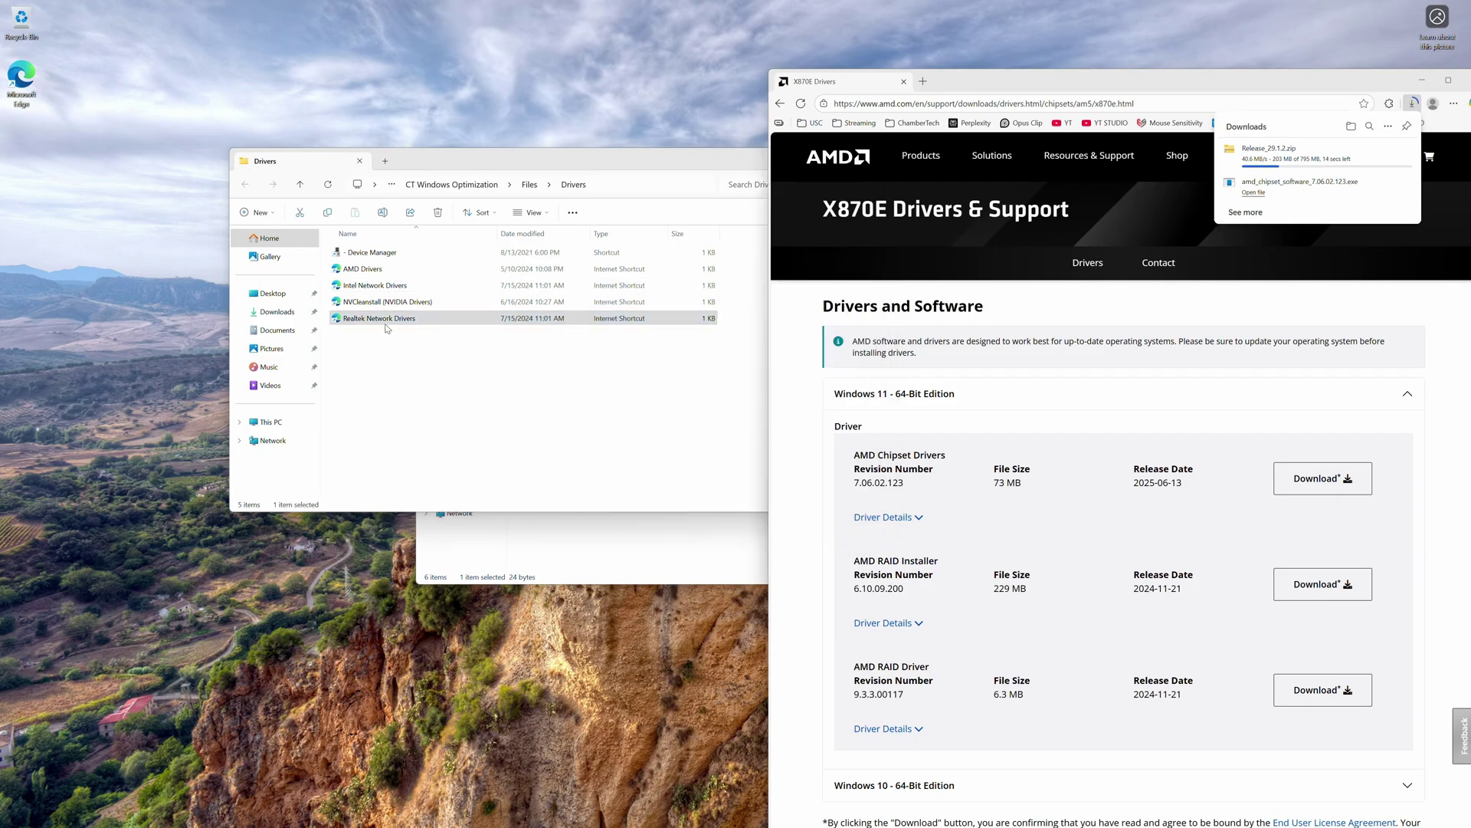
{"action": "double_click", "coordinate": [386, 327]}
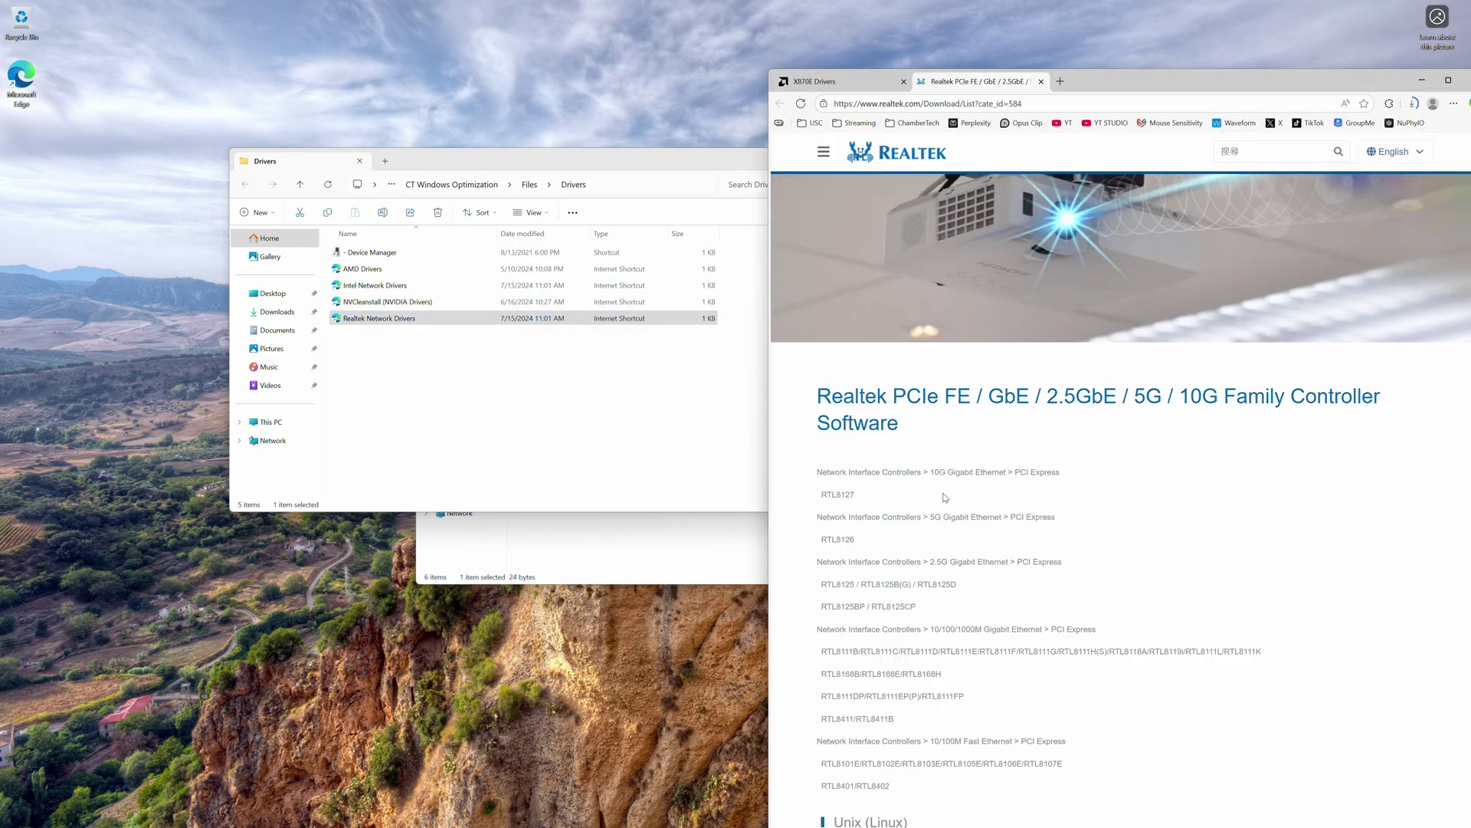
{"action": "scroll", "coordinate": [945, 497], "scroll_direction": "down", "scroll_amount": 6}
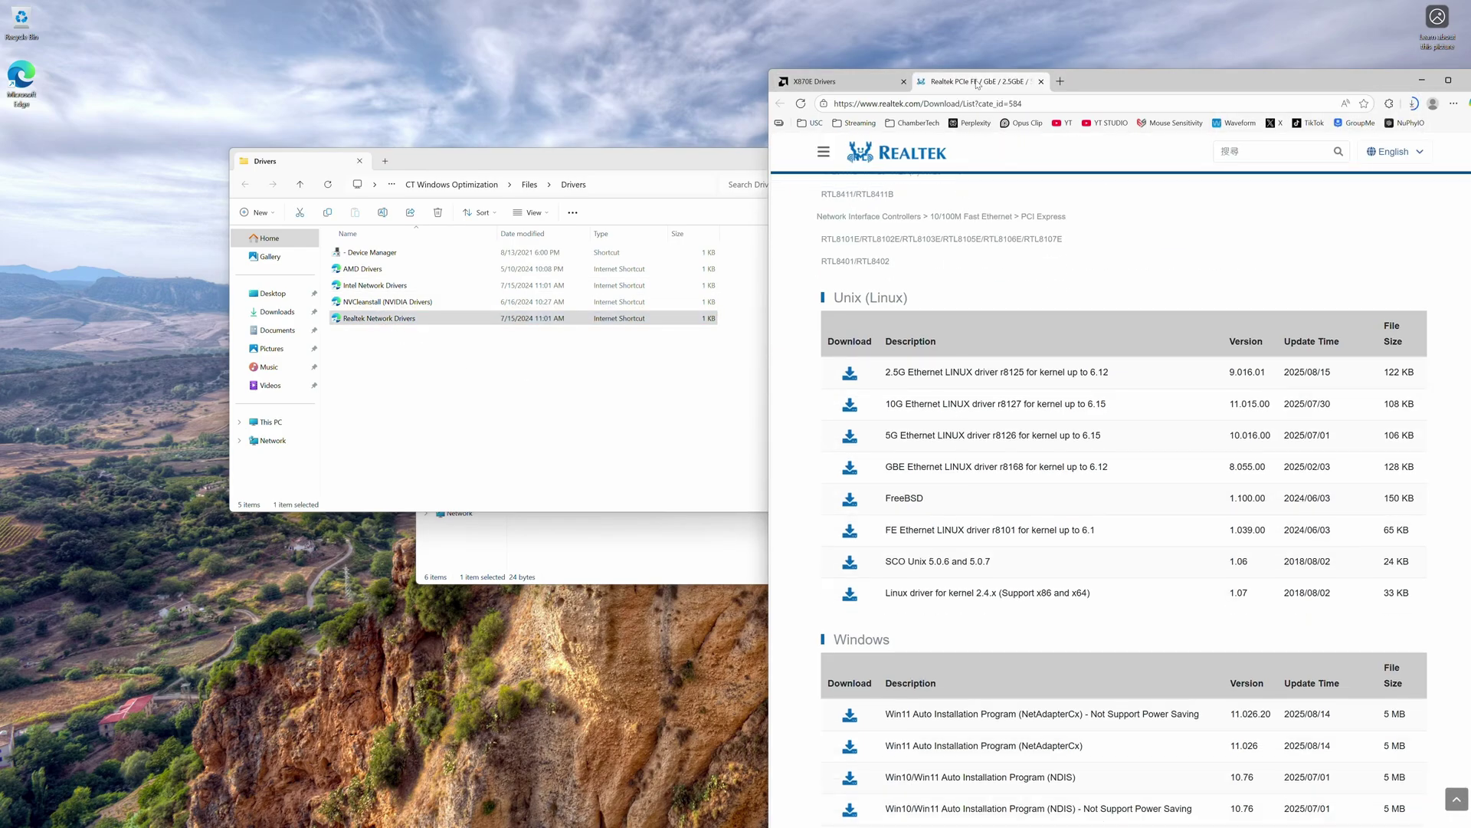
{"action": "middle_click", "coordinate": [978, 85]}
Step: Open the NVCleanstall page and download it from TechPowerUp's US-5 server
{"action": "left_click", "coordinate": [357, 353]}
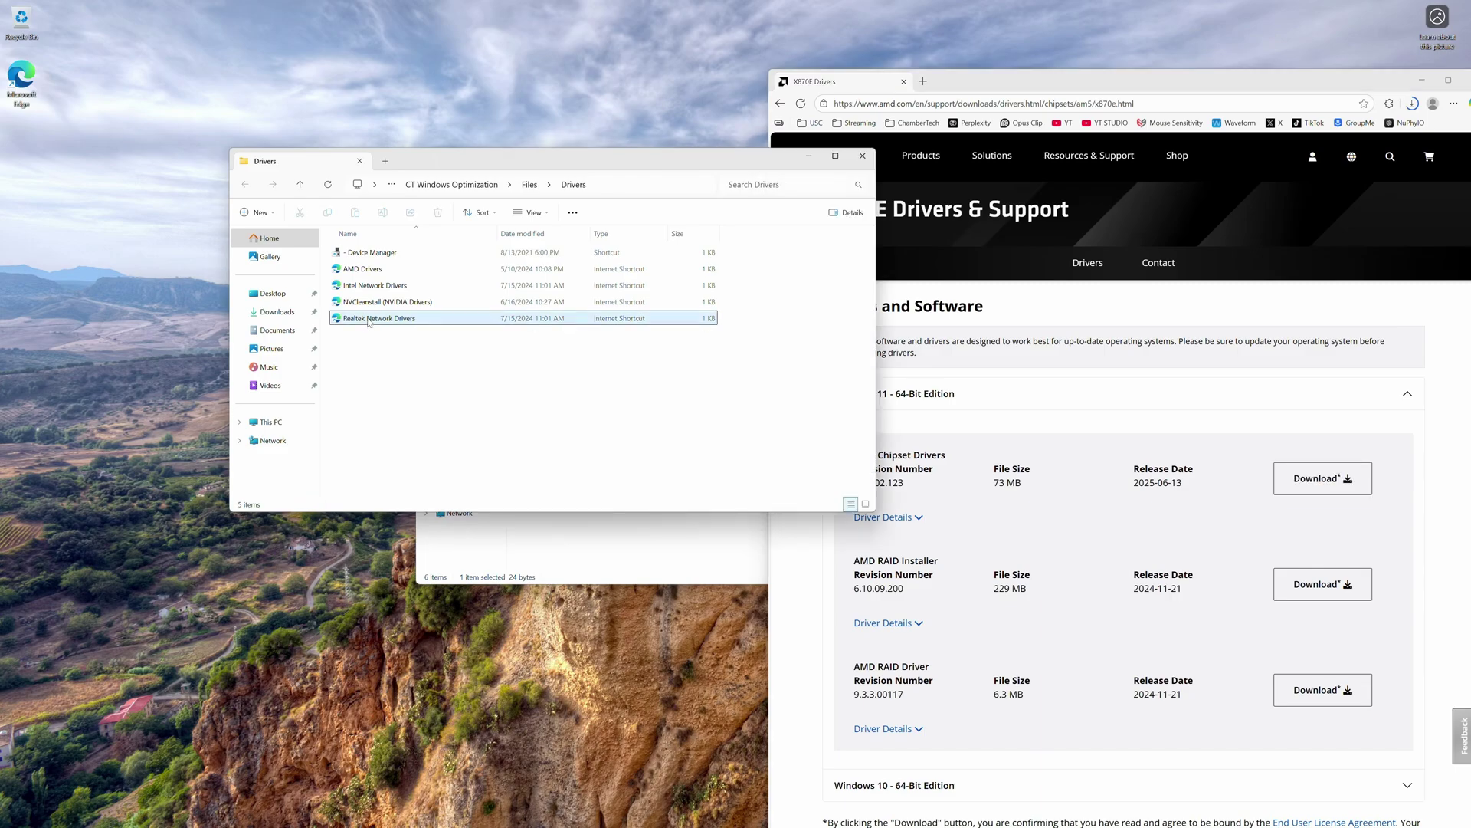
{"action": "double_click", "coordinate": [397, 303]}
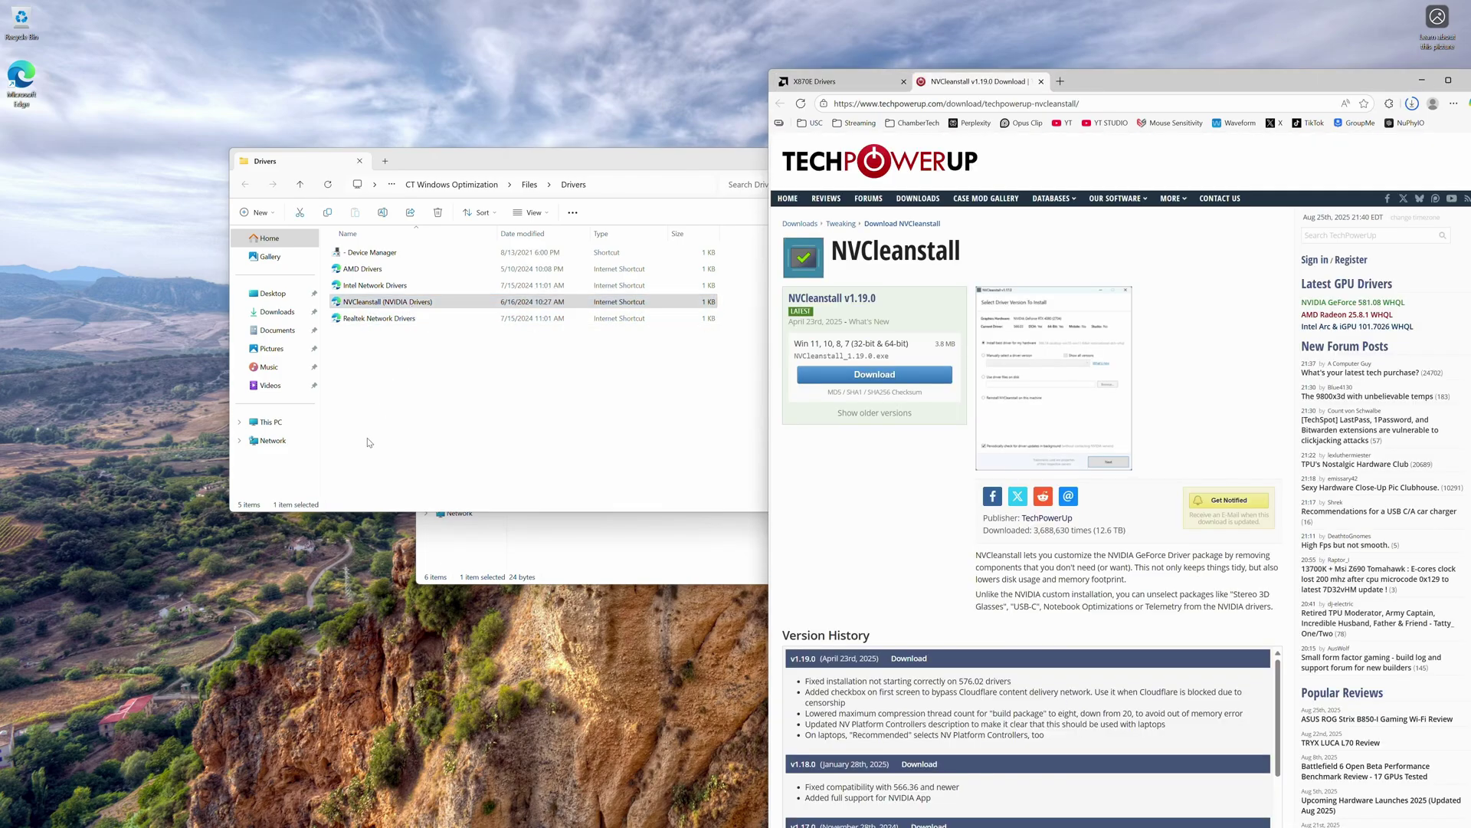
{"action": "left_click", "coordinate": [907, 381]}
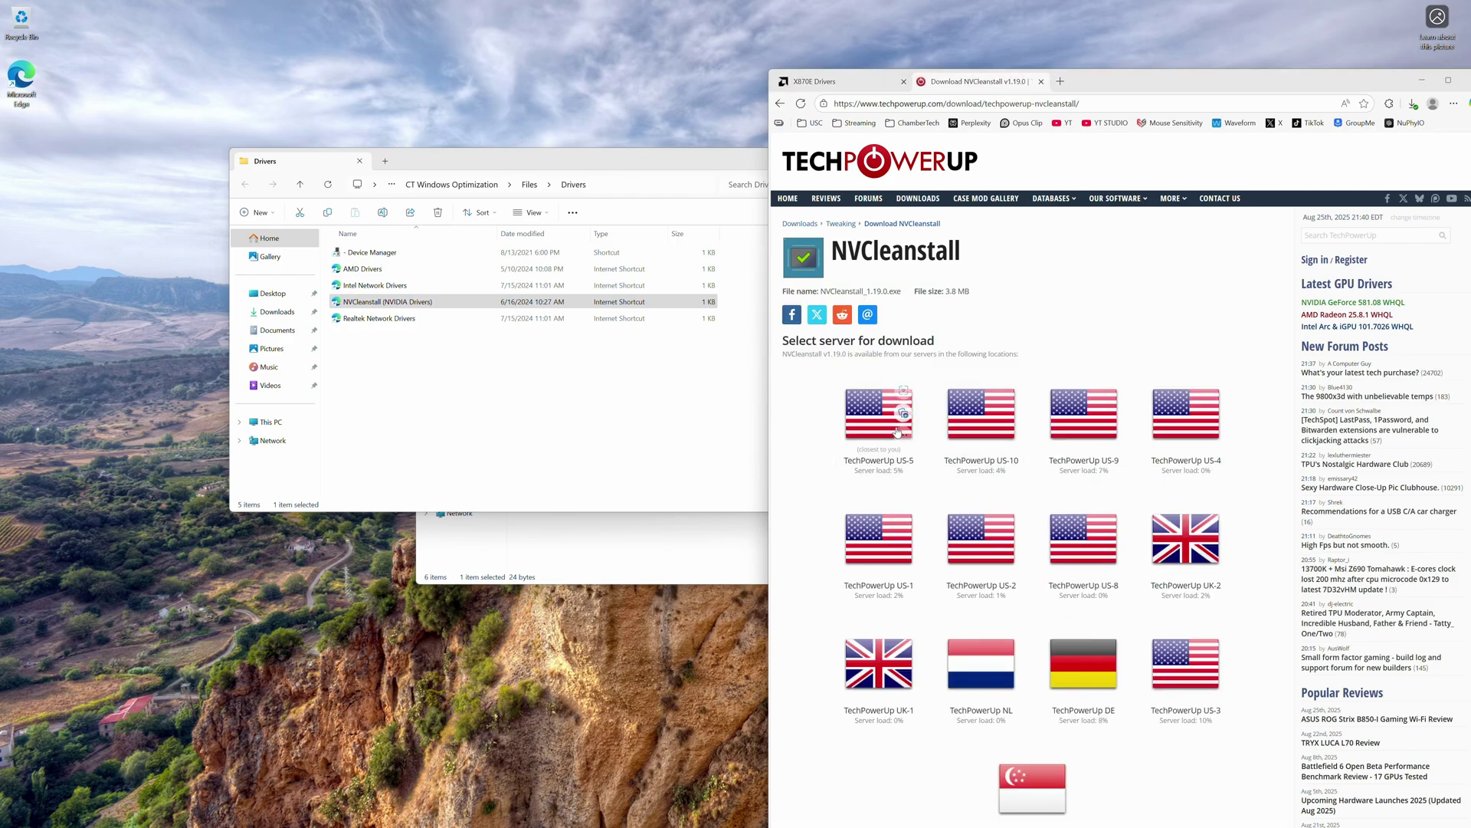
{"action": "left_click", "coordinate": [871, 451]}
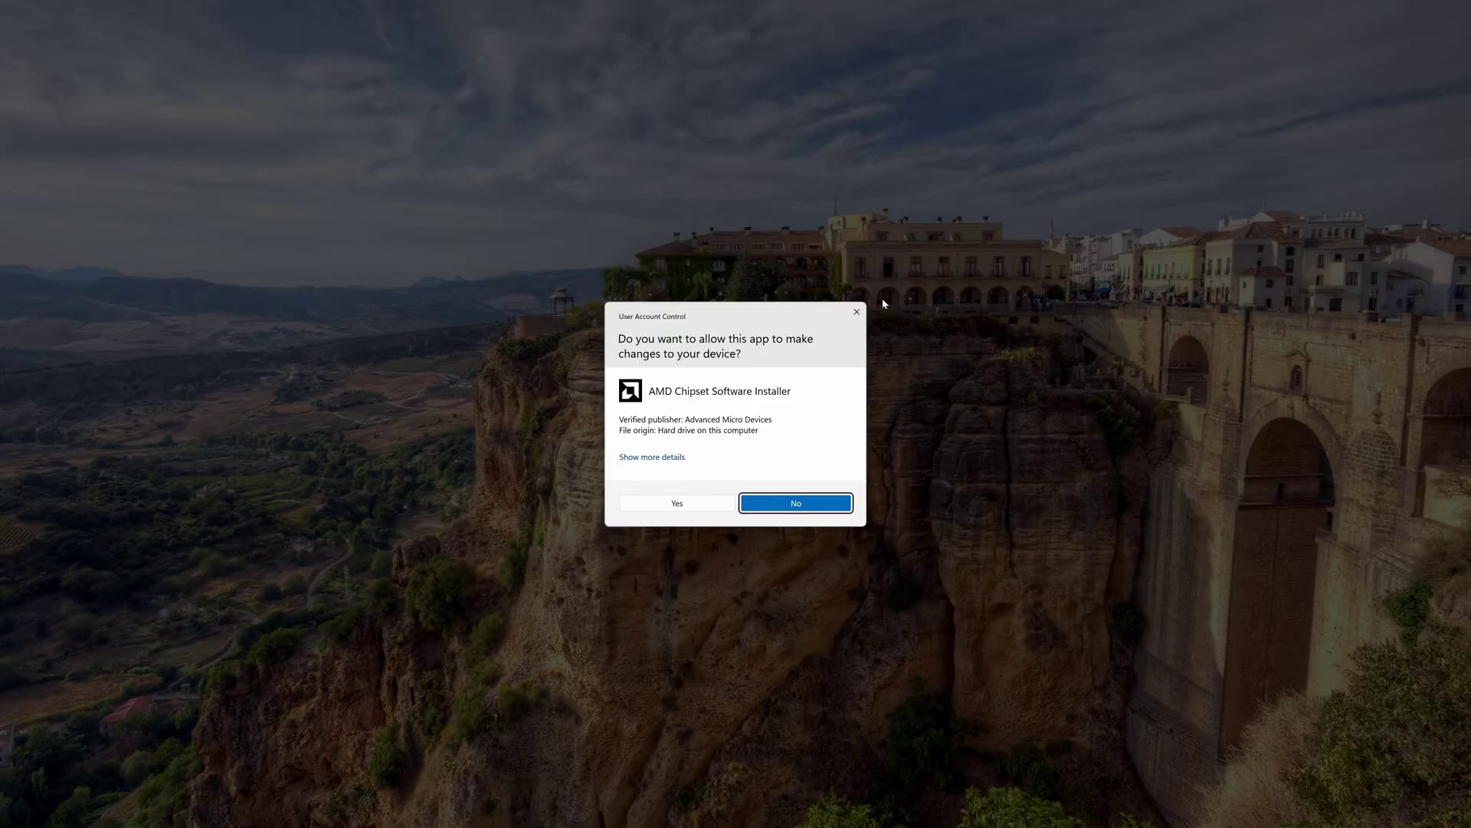
Step: Approve the AMD Chipset Software Installer UAC prompt and start installing the chipset drivers
{"action": "left_click", "coordinate": [692, 502]}
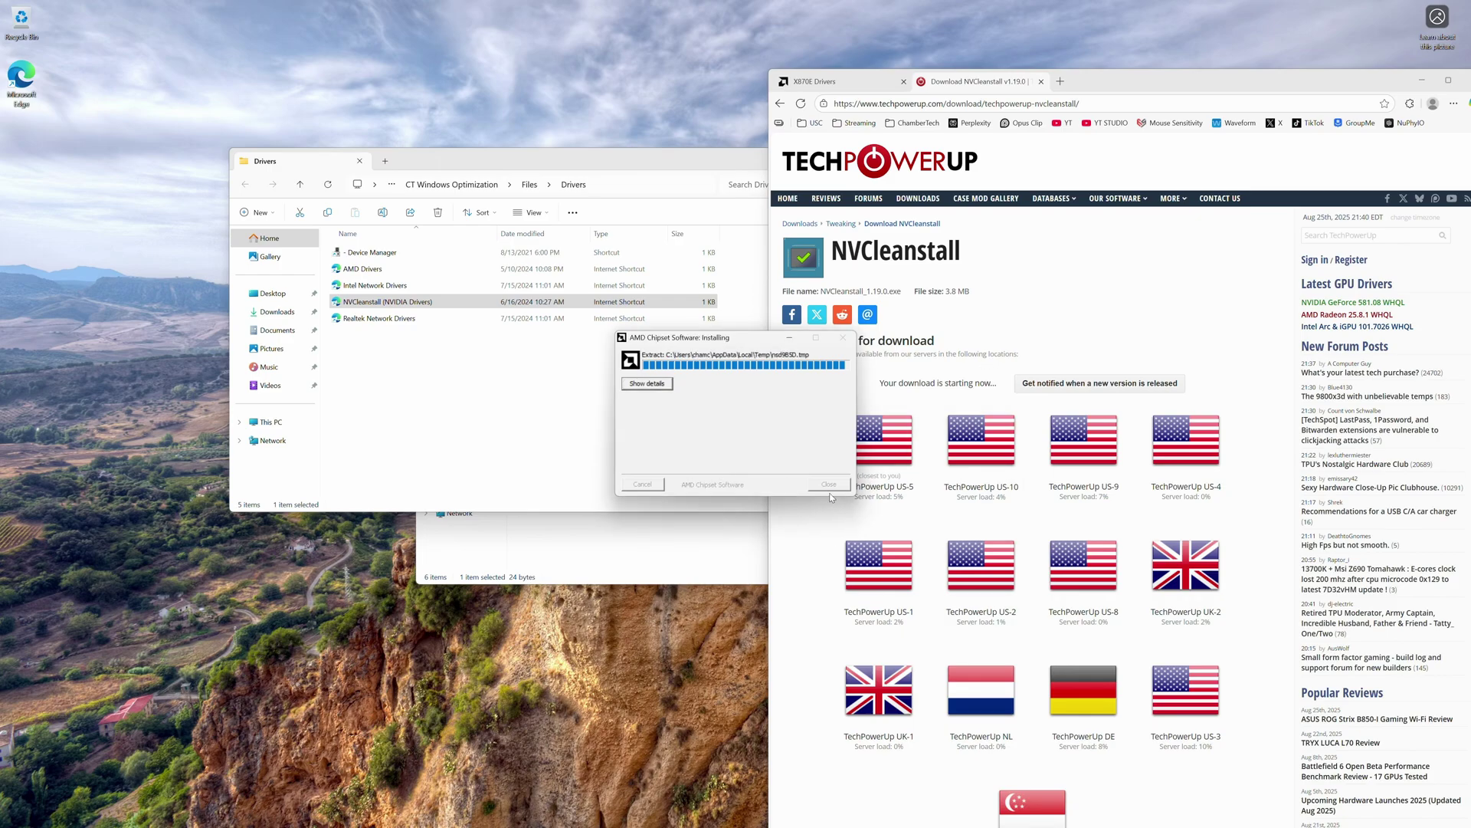
{"action": "left_click", "coordinate": [937, 554]}
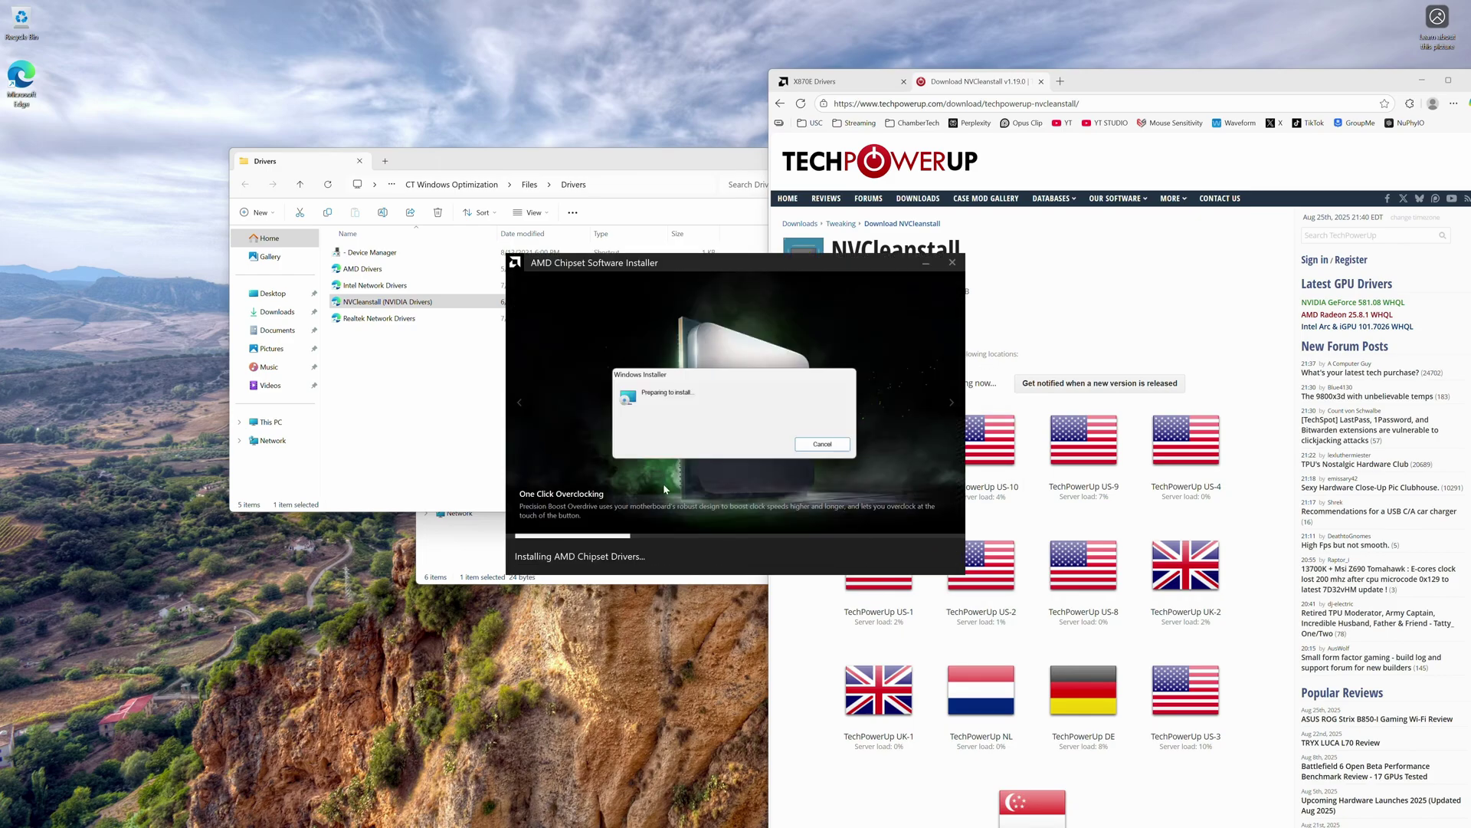
{"action": "left_click", "coordinate": [446, 410]}
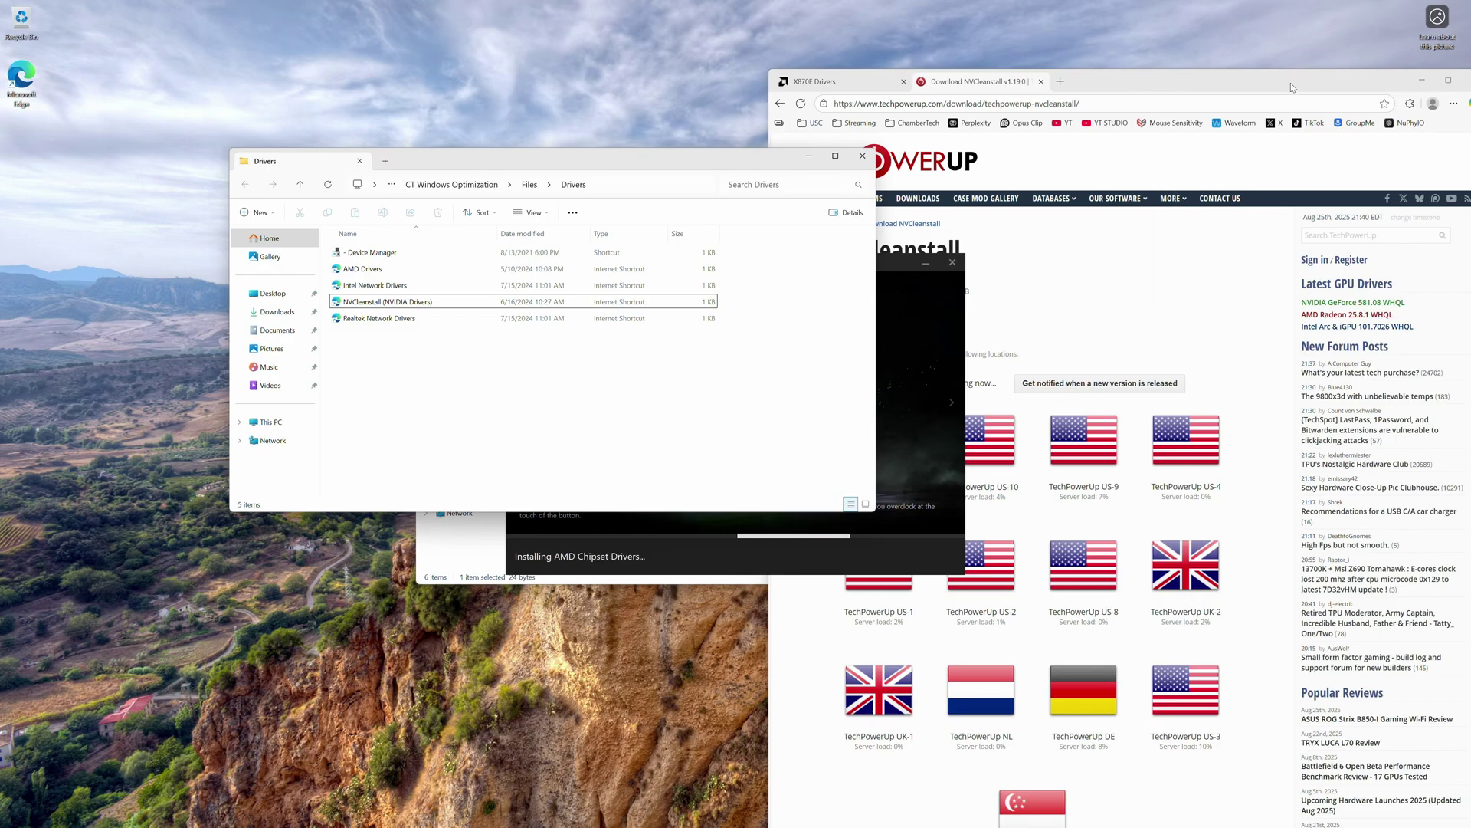
Step: Launch NVCleanstall from Downloads, pick driver 581.08 Windows 10/11 Desktop DCH, and start preparing it
{"action": "left_click", "coordinate": [277, 311]}
{"action": "double_click", "coordinate": [370, 267]}
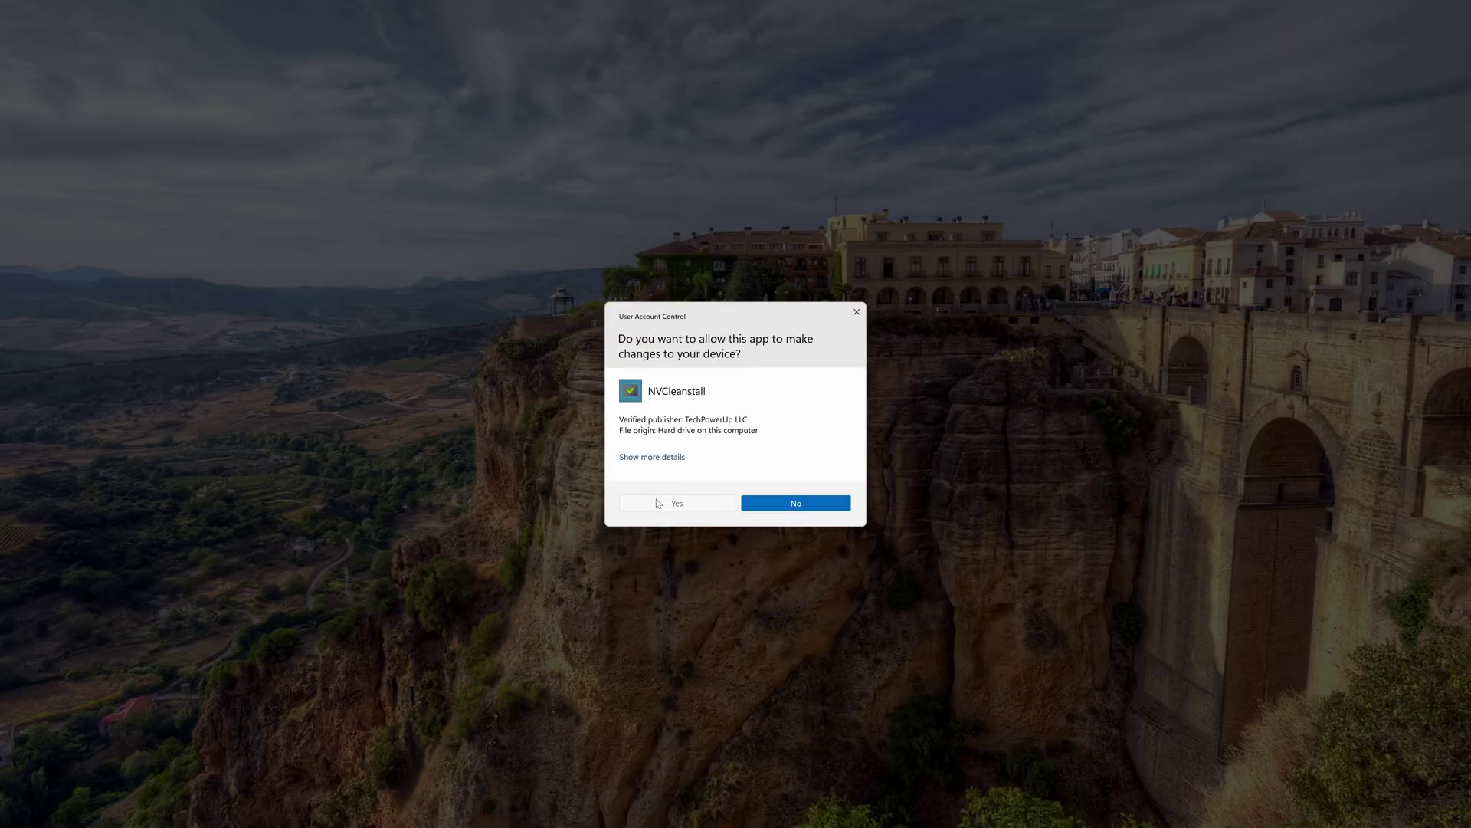
{"action": "left_click", "coordinate": [658, 503]}
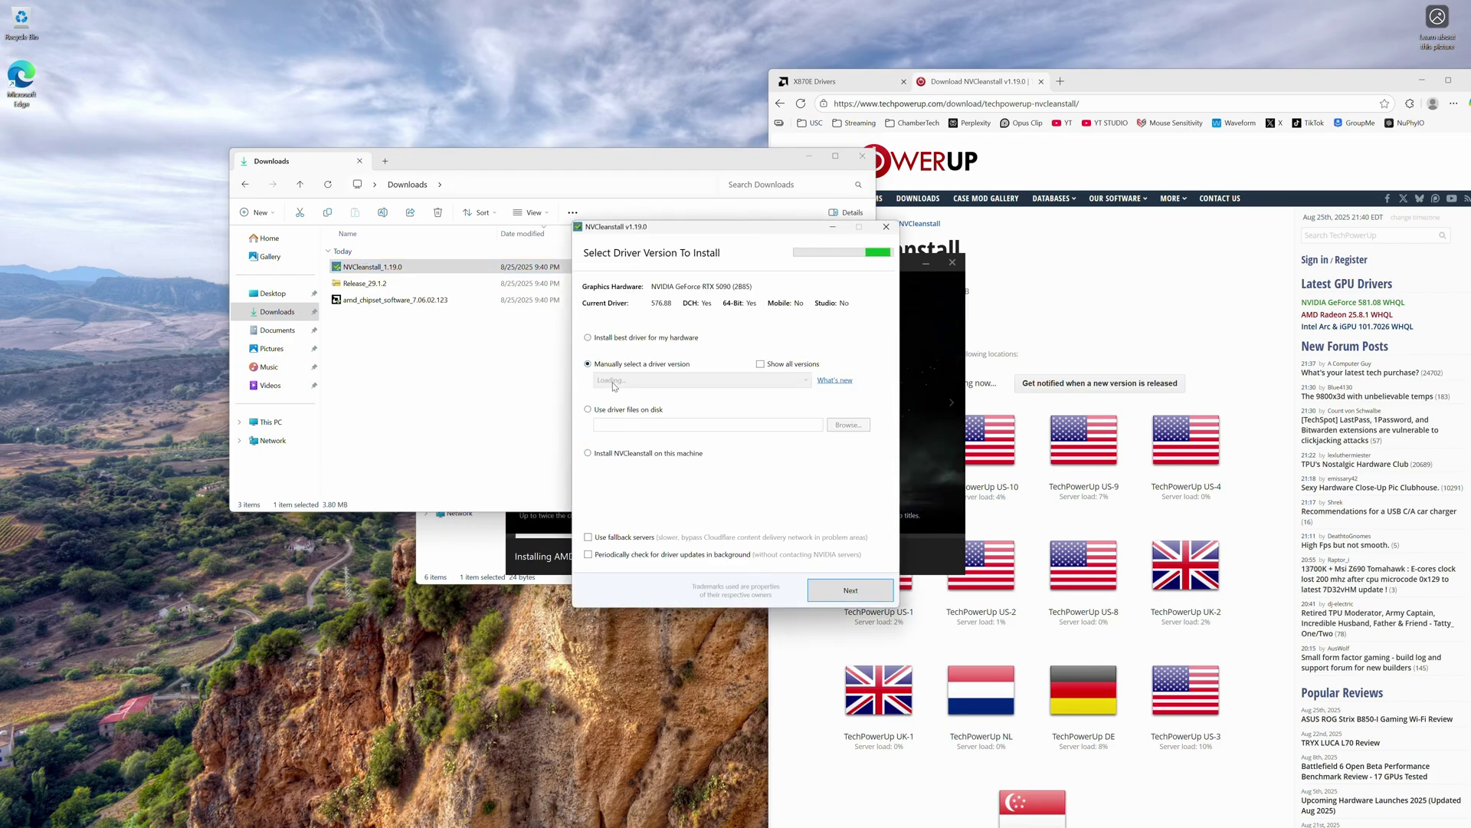
{"action": "left_click", "coordinate": [640, 382]}
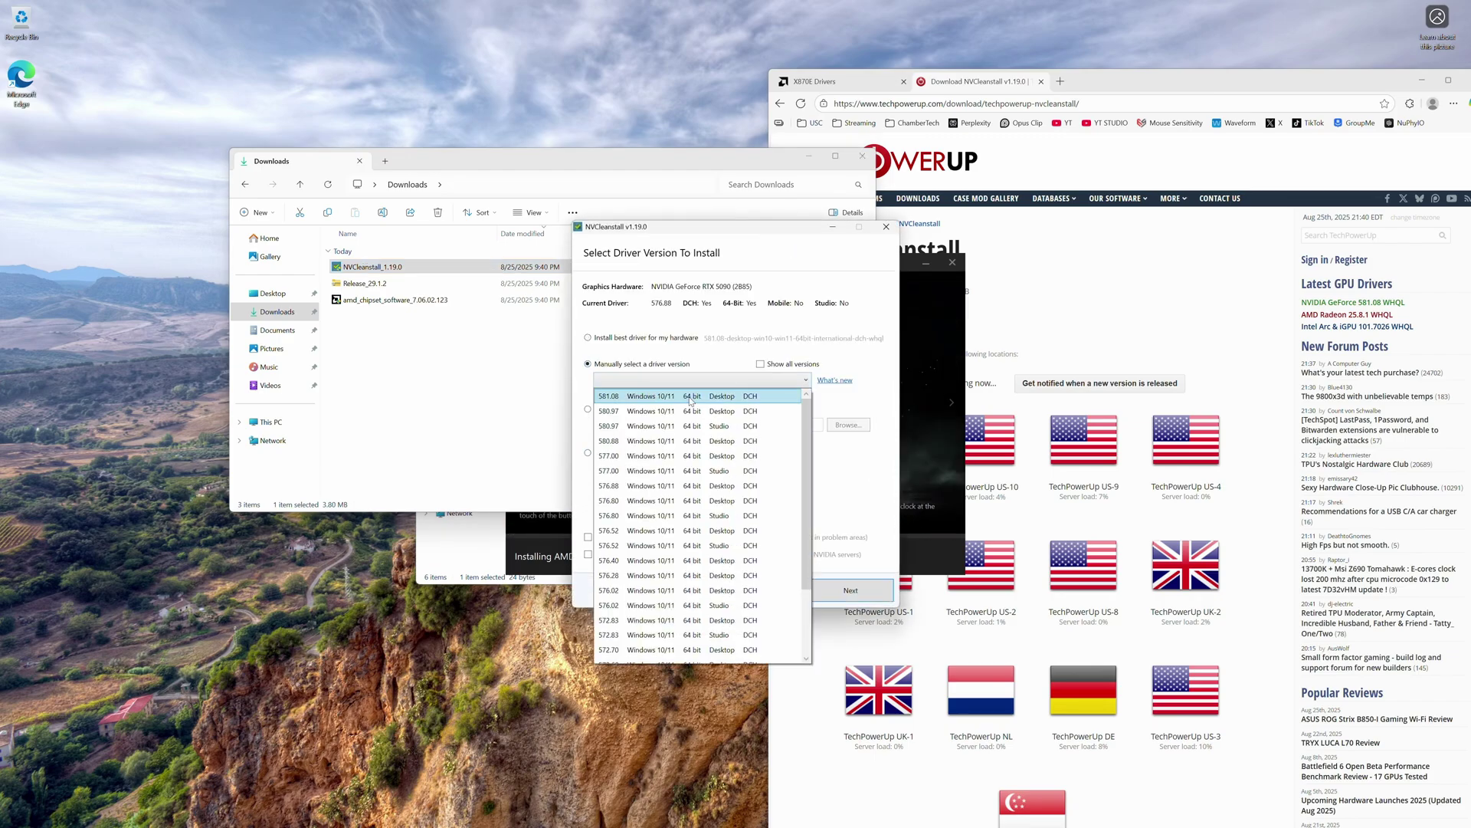
{"action": "left_click", "coordinate": [691, 397]}
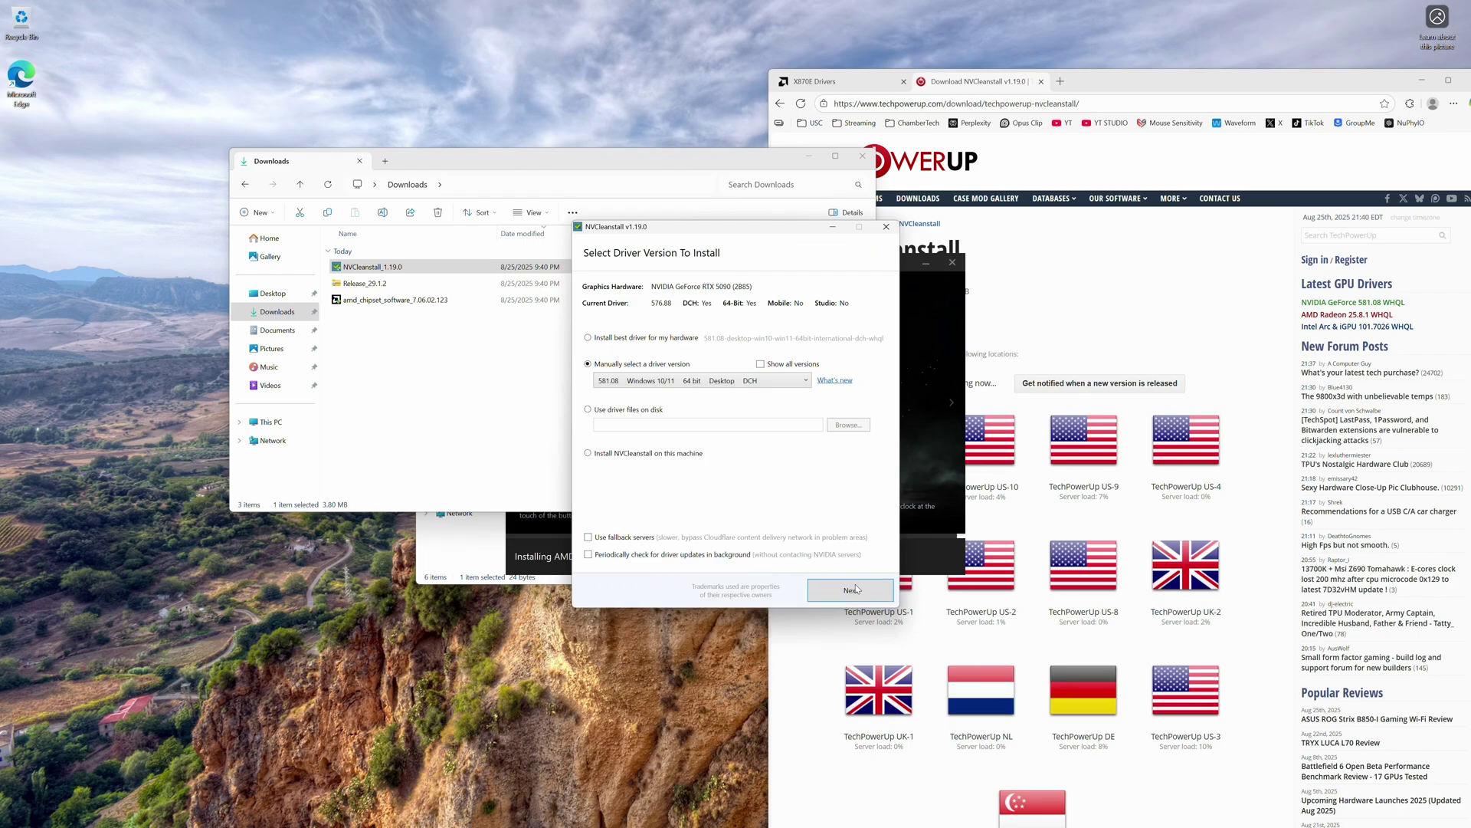
{"action": "left_click", "coordinate": [856, 589]}
{"action": "left_click", "coordinate": [839, 593]}
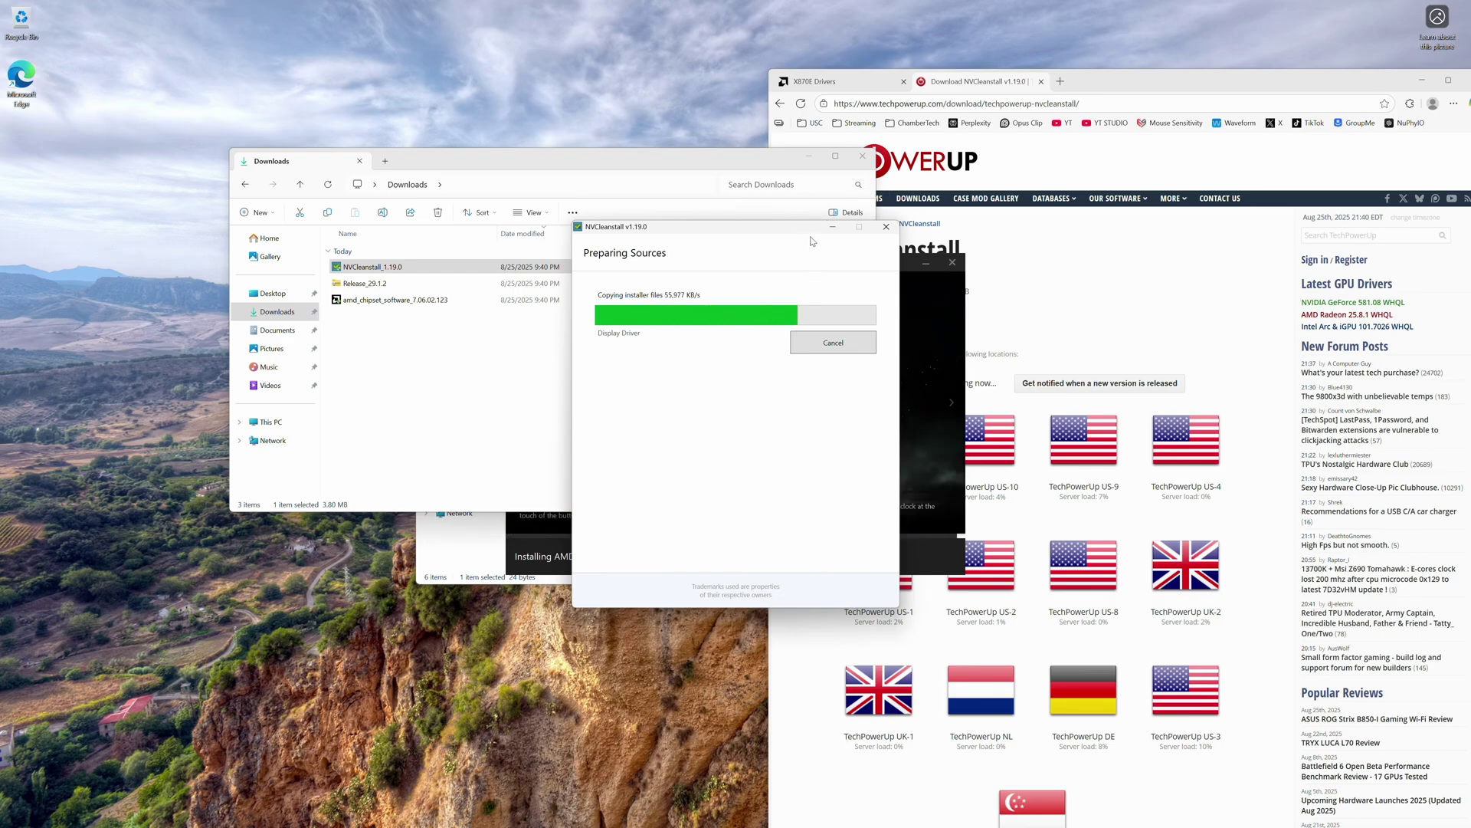
Step: Move the NVCleanstall progress window aside, close Downloads, and return to the CT Windows Optimization folder
{"action": "left_click_drag", "start_coordinate": [822, 224], "coordinate": [1023, 239]}
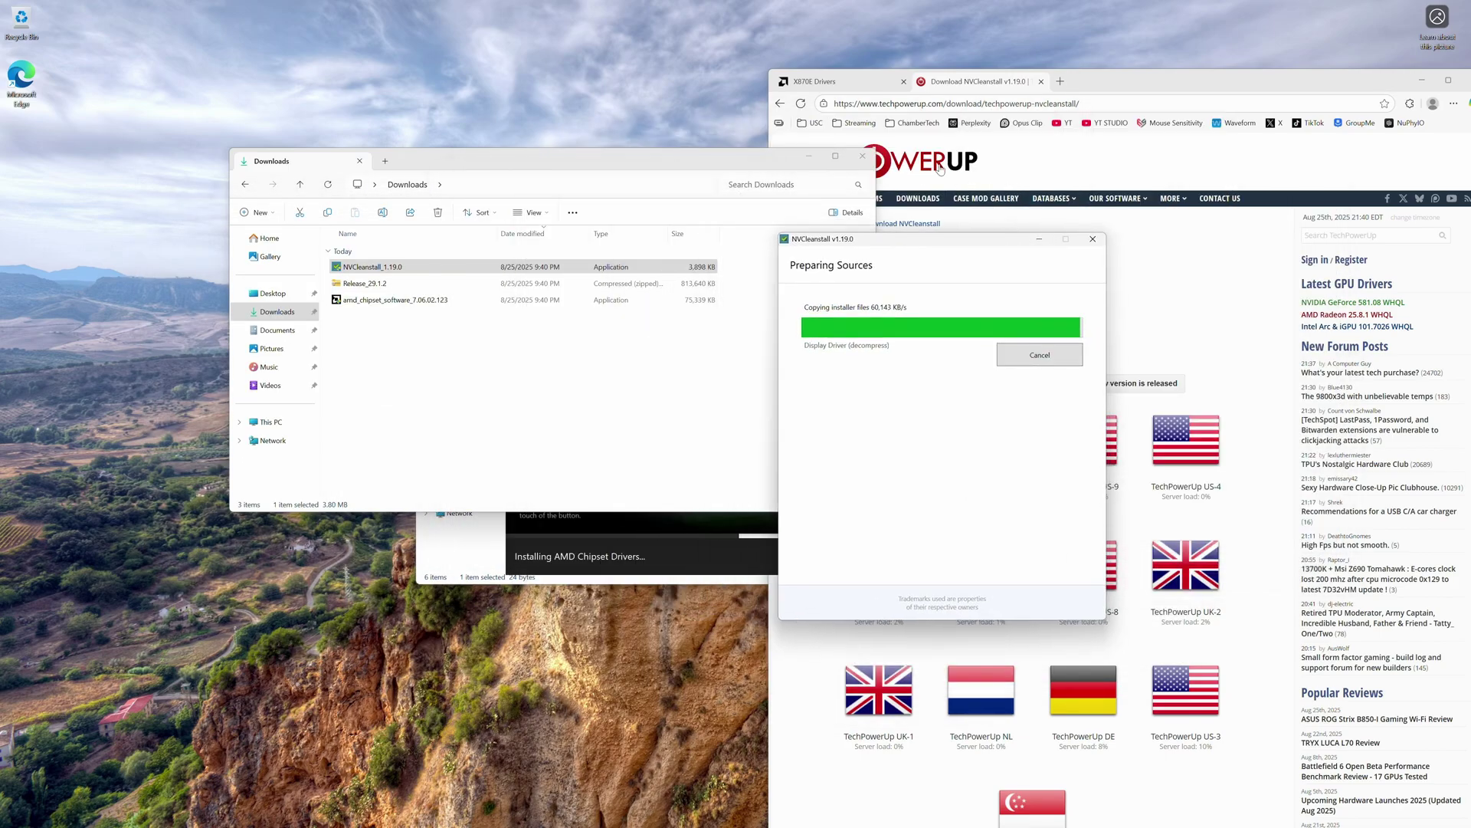
{"action": "left_click", "coordinate": [853, 157]}
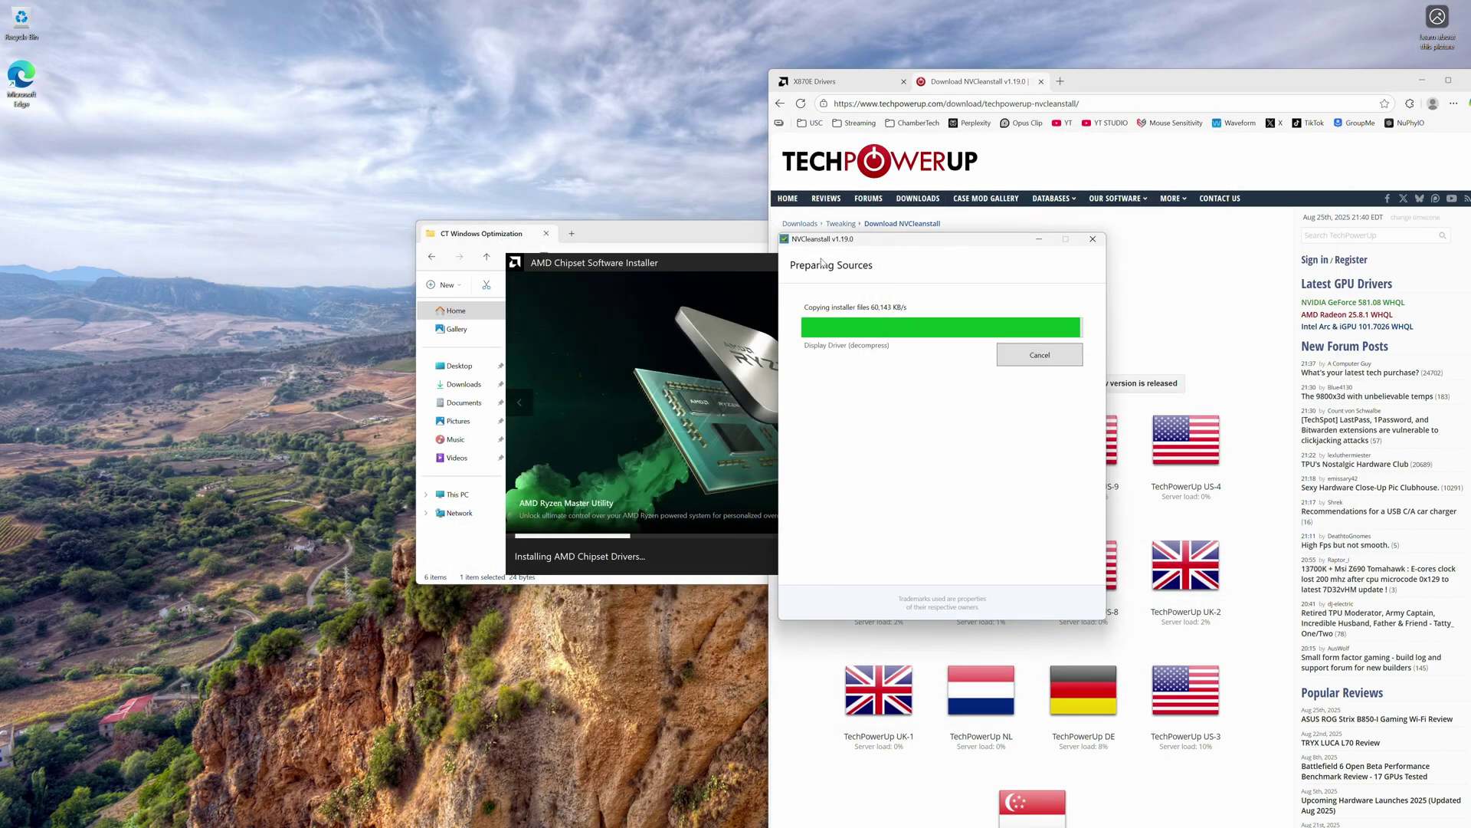
{"action": "left_click_drag", "start_coordinate": [828, 243], "coordinate": [667, 221]}
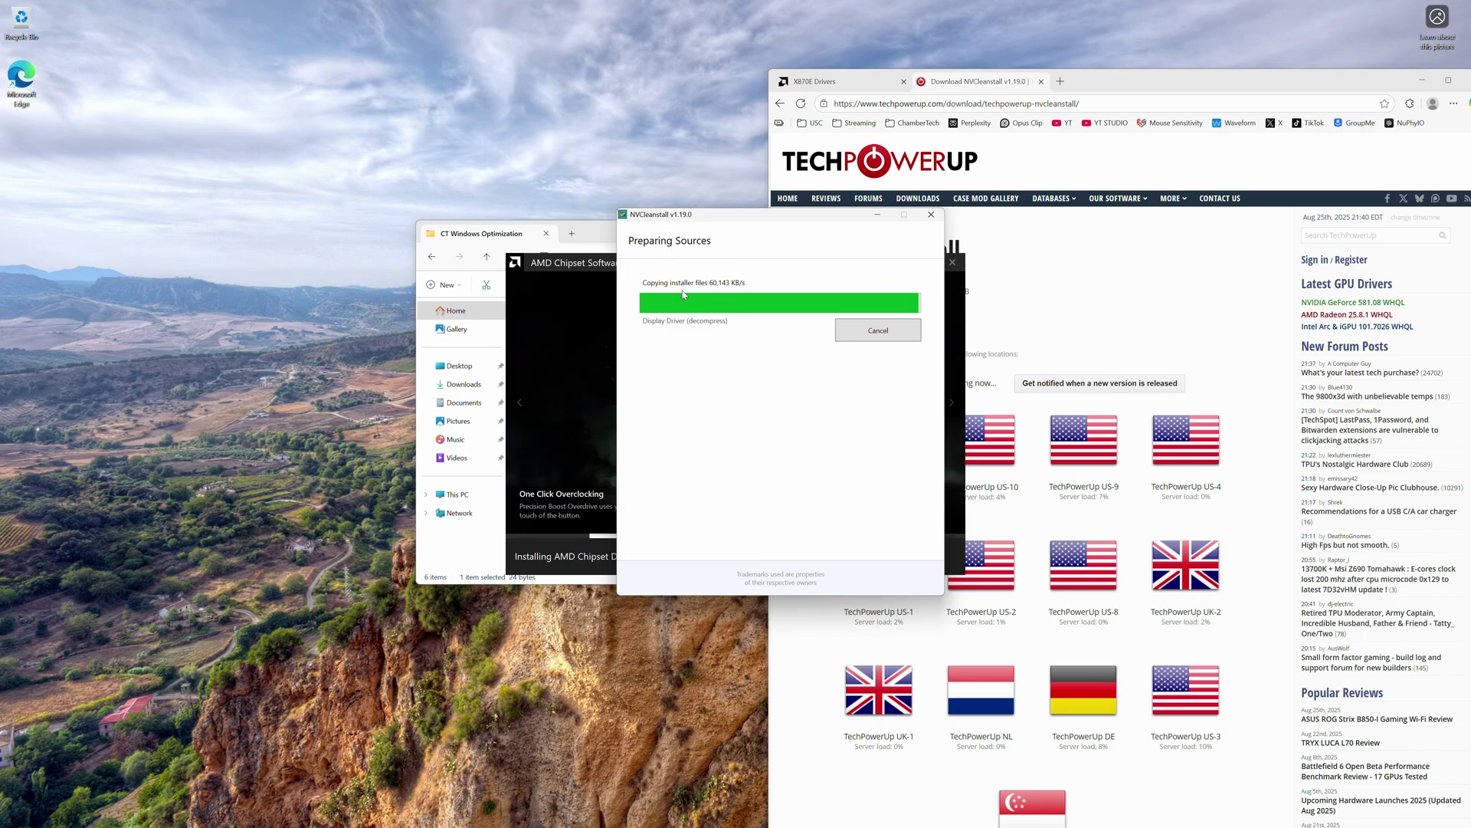
{"action": "left_click", "coordinate": [597, 237]}
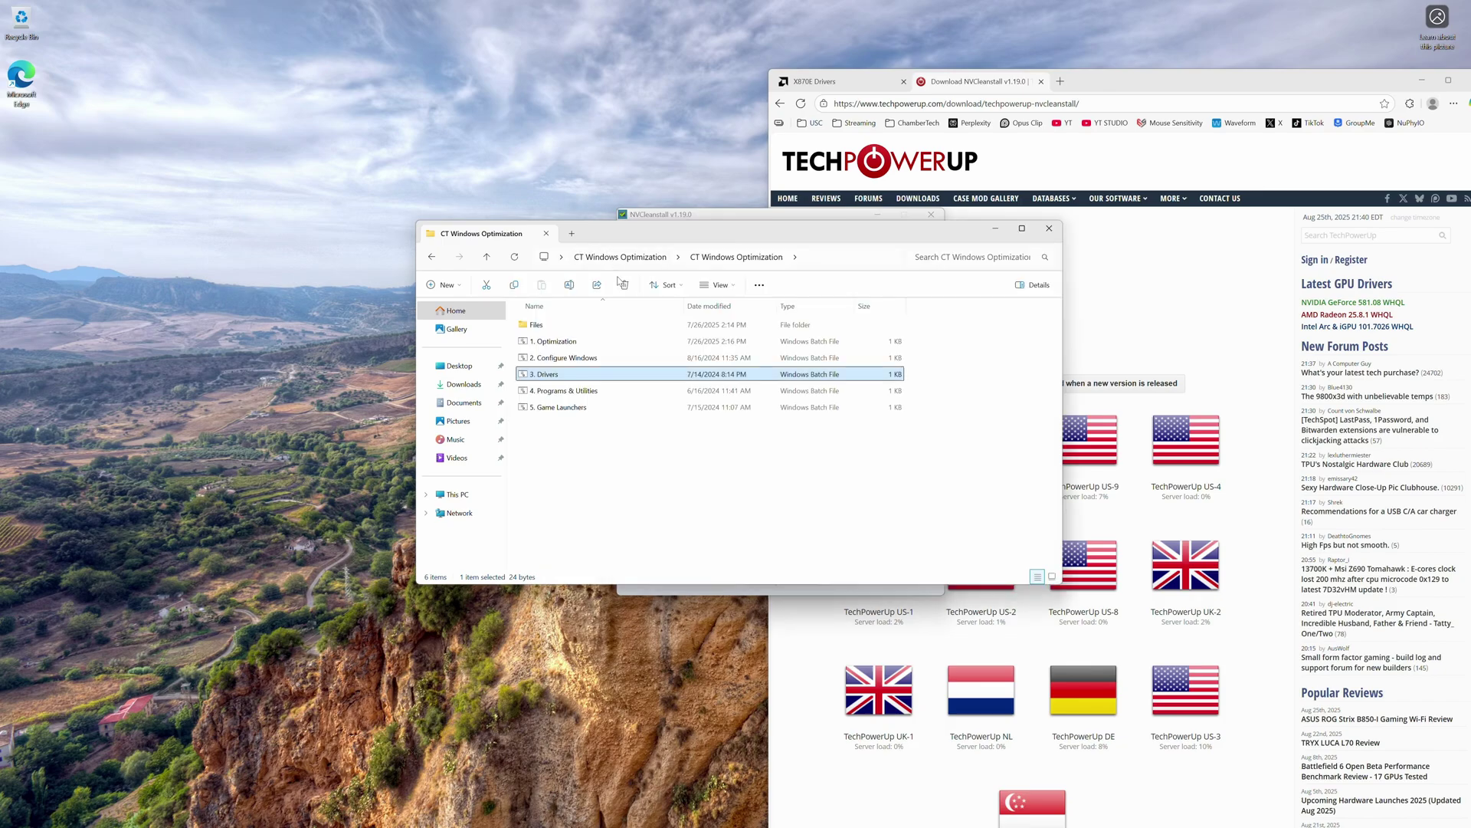
Step: Open 4. Programs & Utilities, review its 11 utility items, and peek into the TM5 folder
{"action": "double_click", "coordinate": [564, 391]}
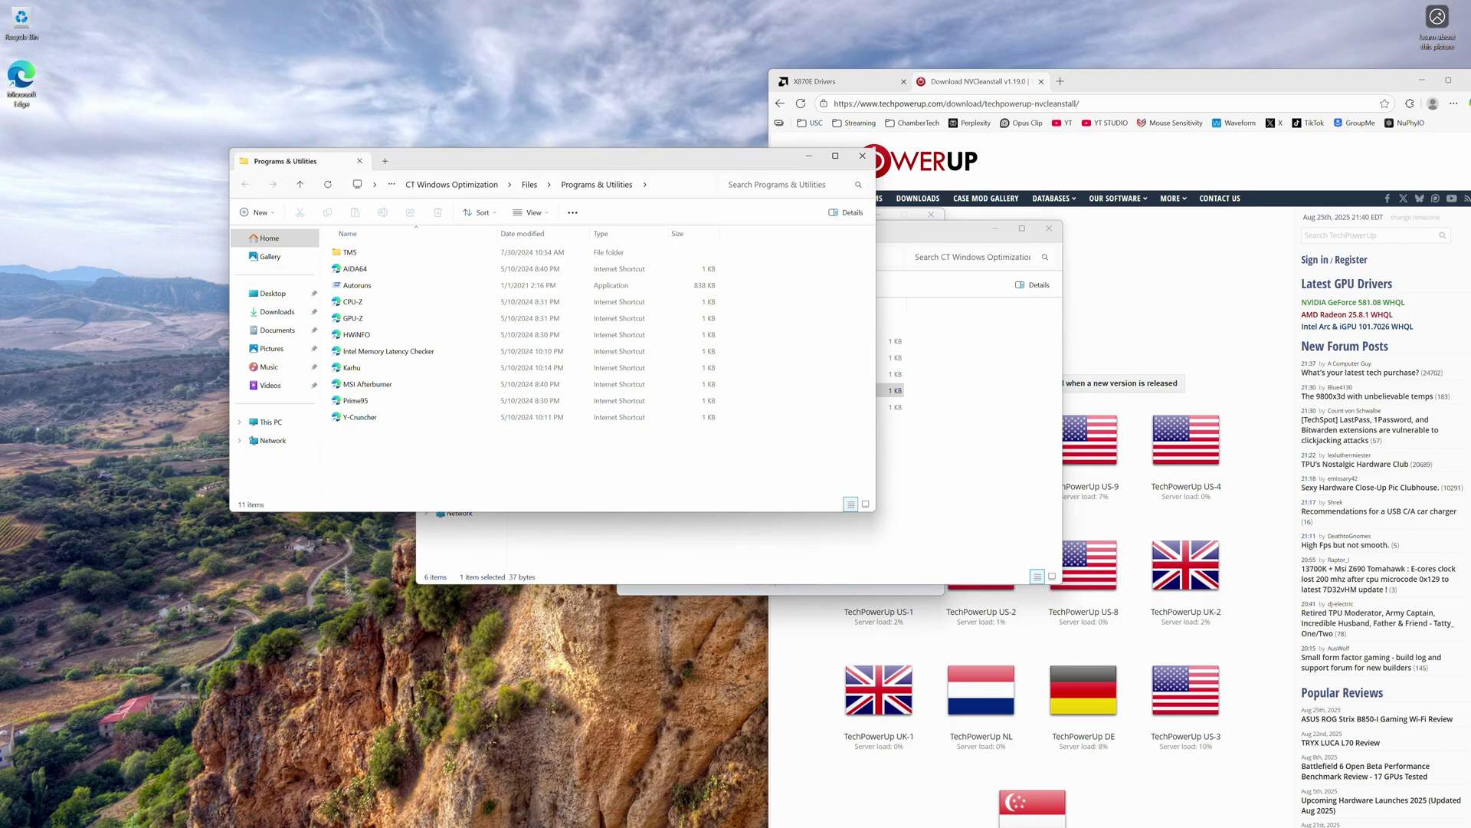
{"action": "left_click_drag", "start_coordinate": [486, 161], "coordinate": [825, 226]}
{"action": "left_click_drag", "start_coordinate": [692, 512], "coordinate": [726, 278]}
{"action": "left_click", "coordinate": [717, 508]}
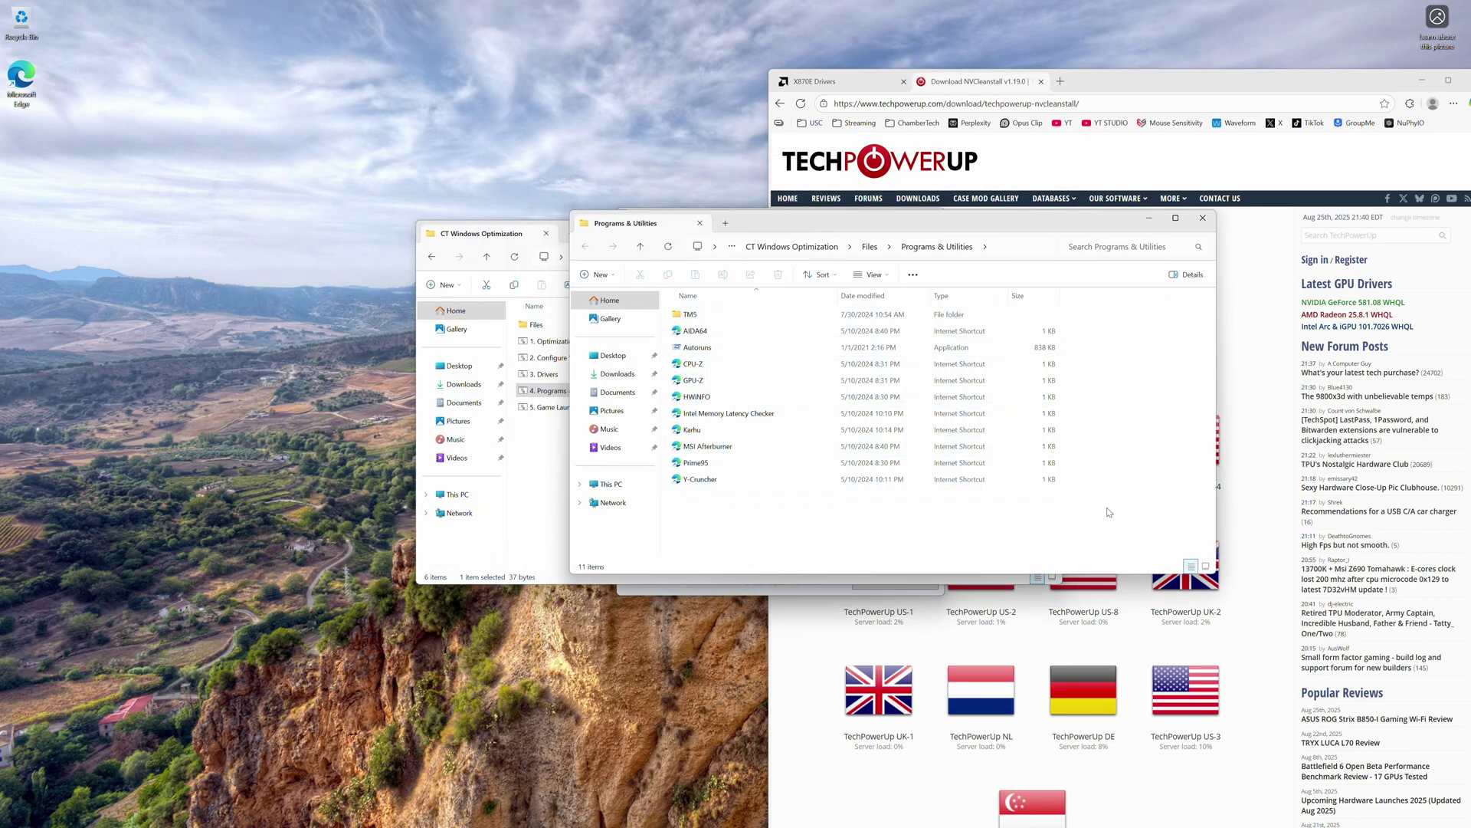
{"action": "left_click_drag", "start_coordinate": [1108, 512], "coordinate": [654, 296]}
{"action": "left_click", "coordinate": [785, 520]}
{"action": "left_click_drag", "start_coordinate": [811, 527], "coordinate": [682, 303]}
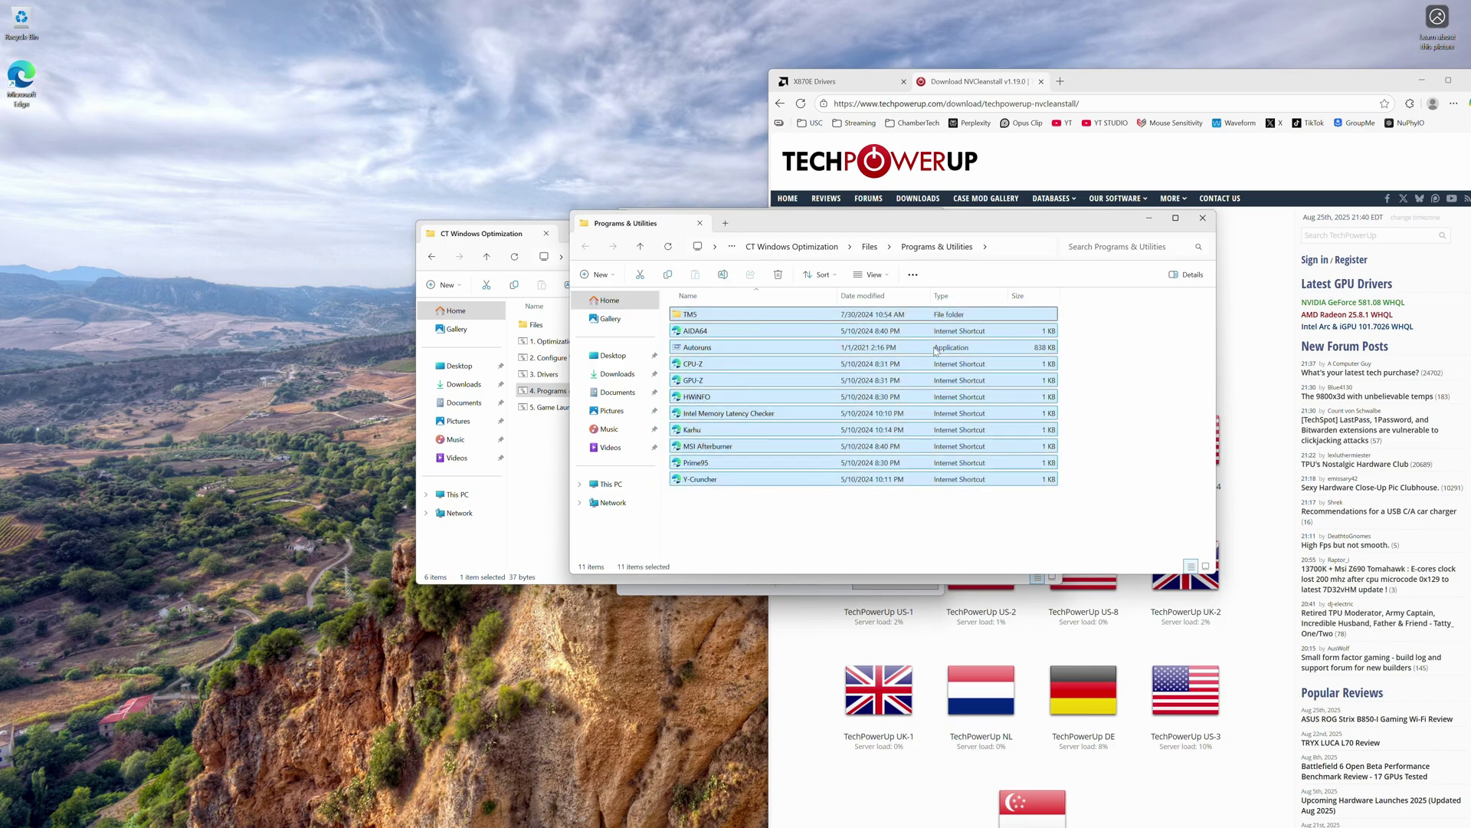
{"action": "left_click", "coordinate": [879, 500]}
{"action": "double_click", "coordinate": [689, 315]}
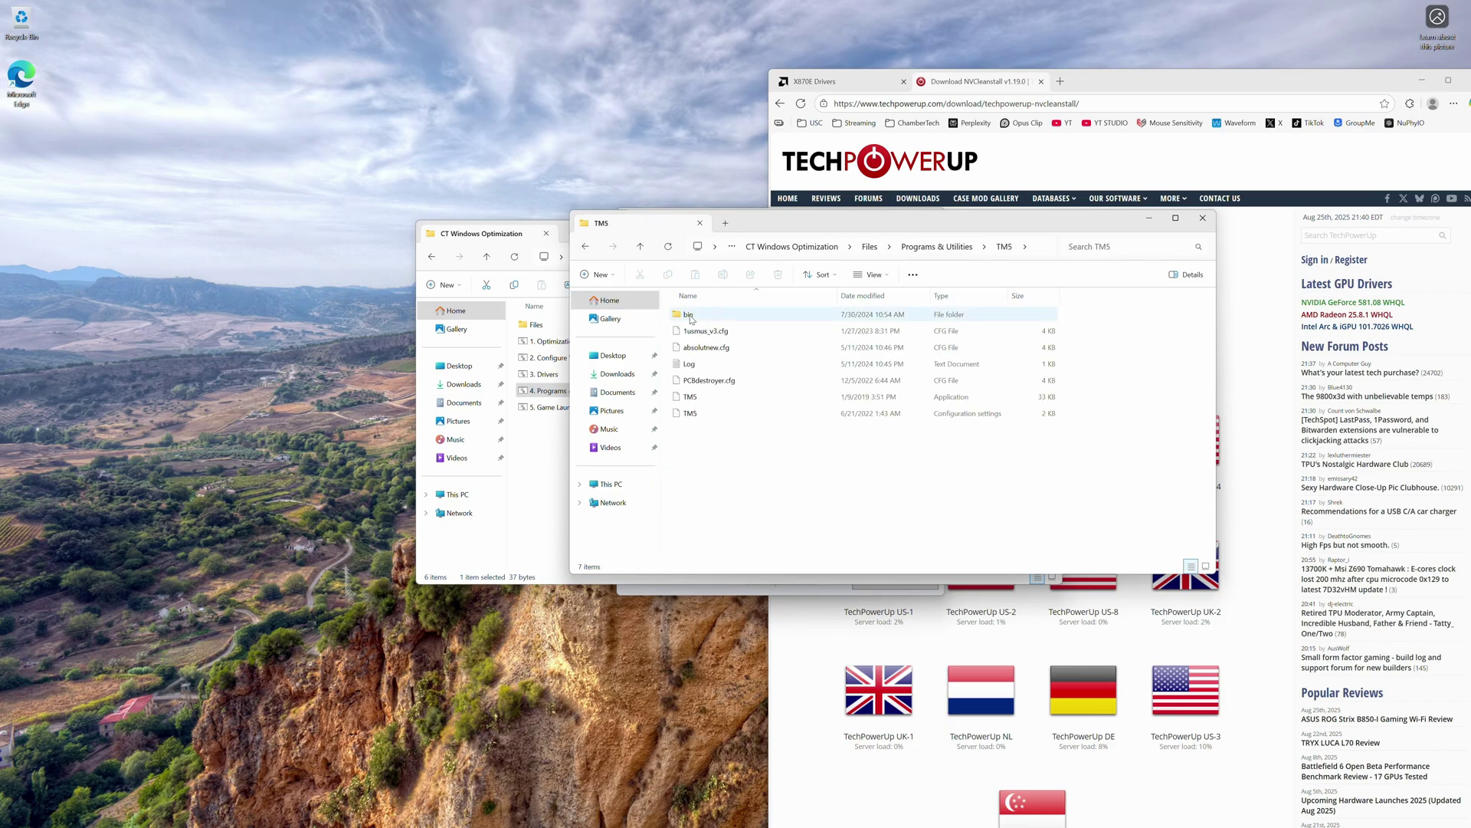
{"action": "key", "text": "alt+Left"}
Step: Open 5. Game Launchers and review its Battle.net, GoG, Steam and Ubisoft links
{"action": "left_click", "coordinate": [555, 441]}
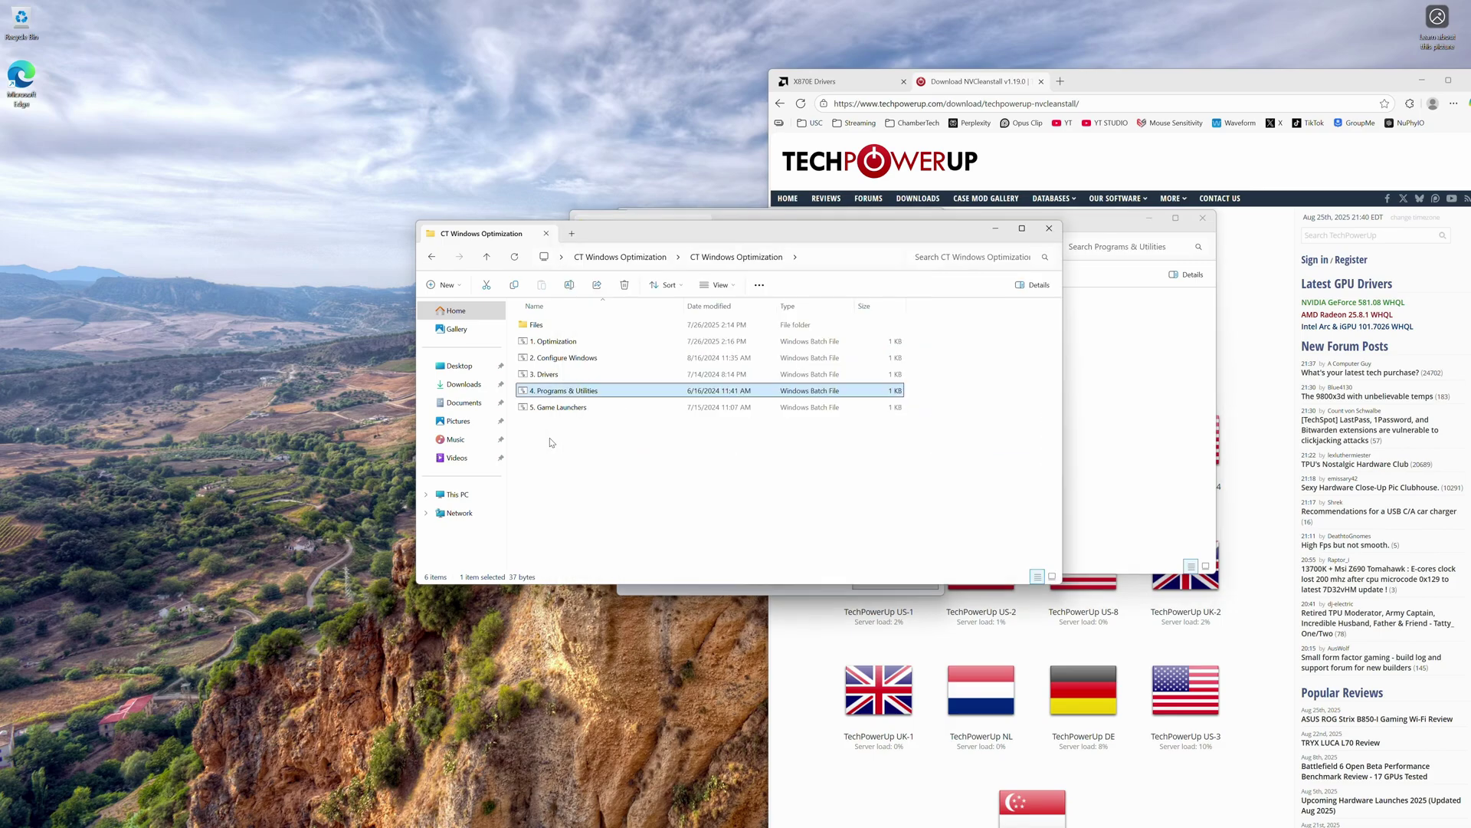
{"action": "left_click", "coordinate": [550, 413]}
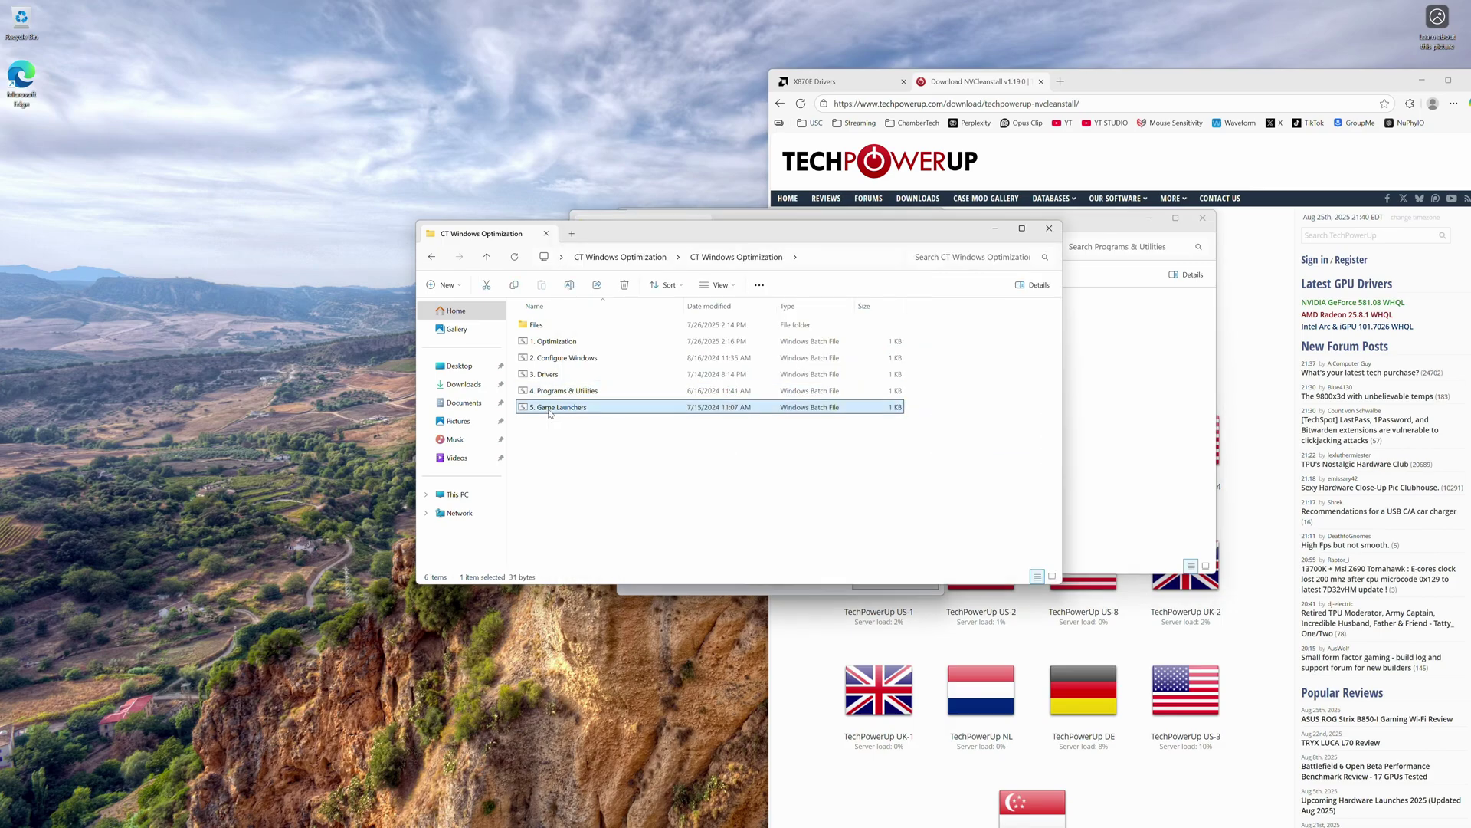
{"action": "double_click", "coordinate": [549, 413]}
{"action": "left_click_drag", "start_coordinate": [836, 469], "coordinate": [751, 319]}
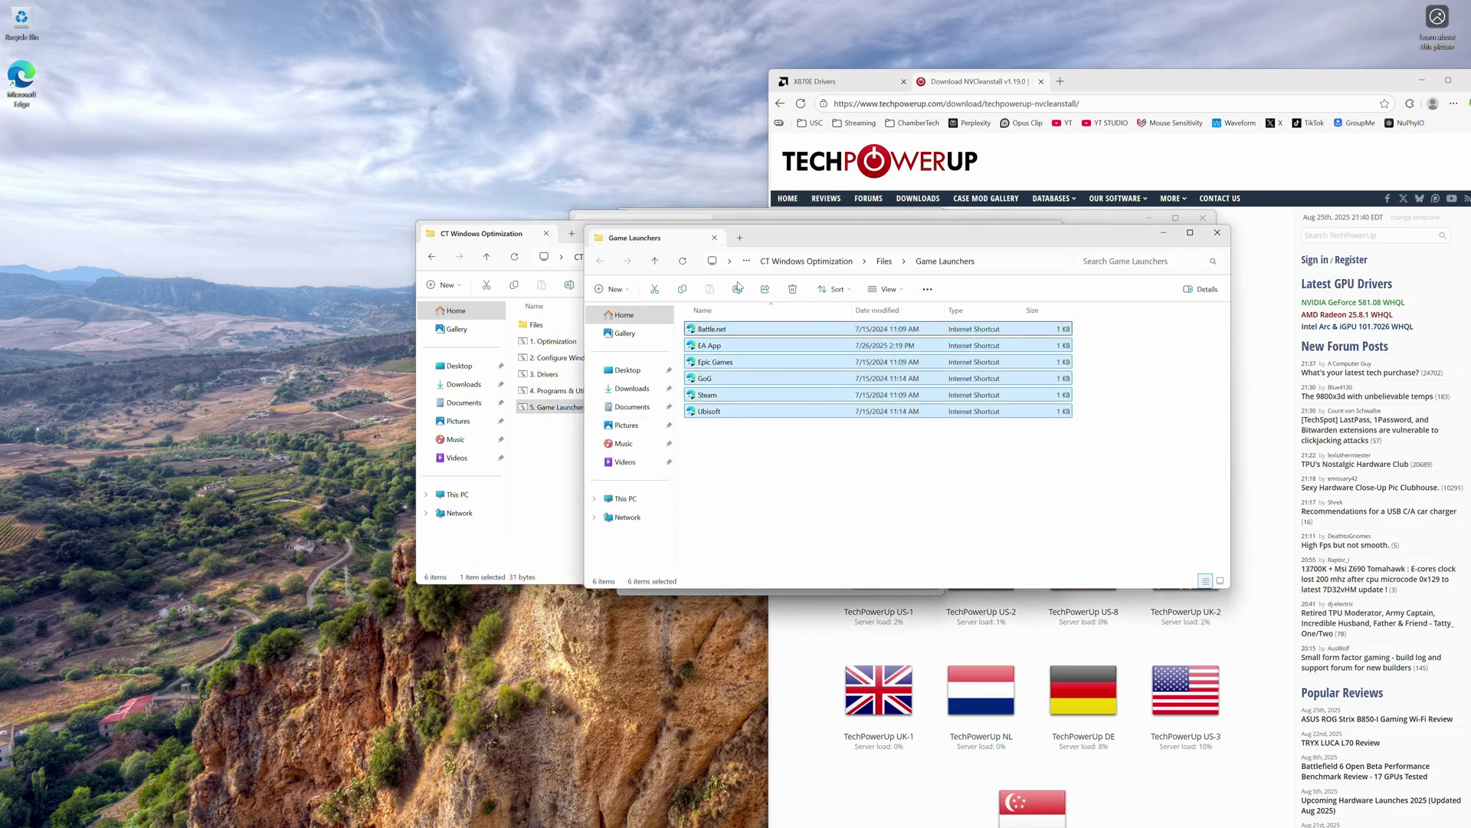
{"action": "left_click", "coordinate": [720, 336]}
{"action": "left_click", "coordinate": [720, 379]}
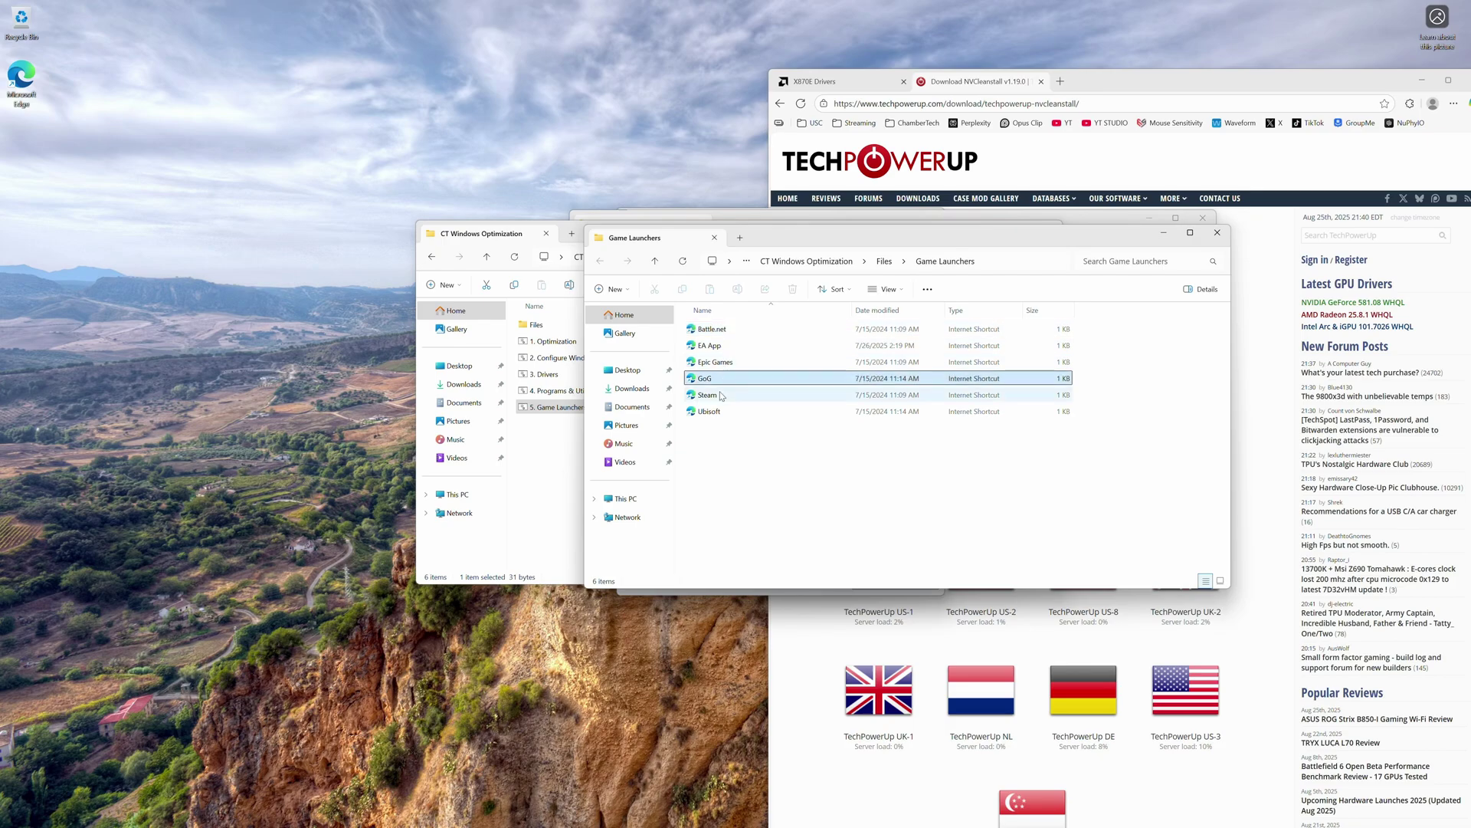
{"action": "left_click", "coordinate": [721, 395]}
{"action": "left_click", "coordinate": [755, 411]}
{"action": "left_click", "coordinate": [856, 468]}
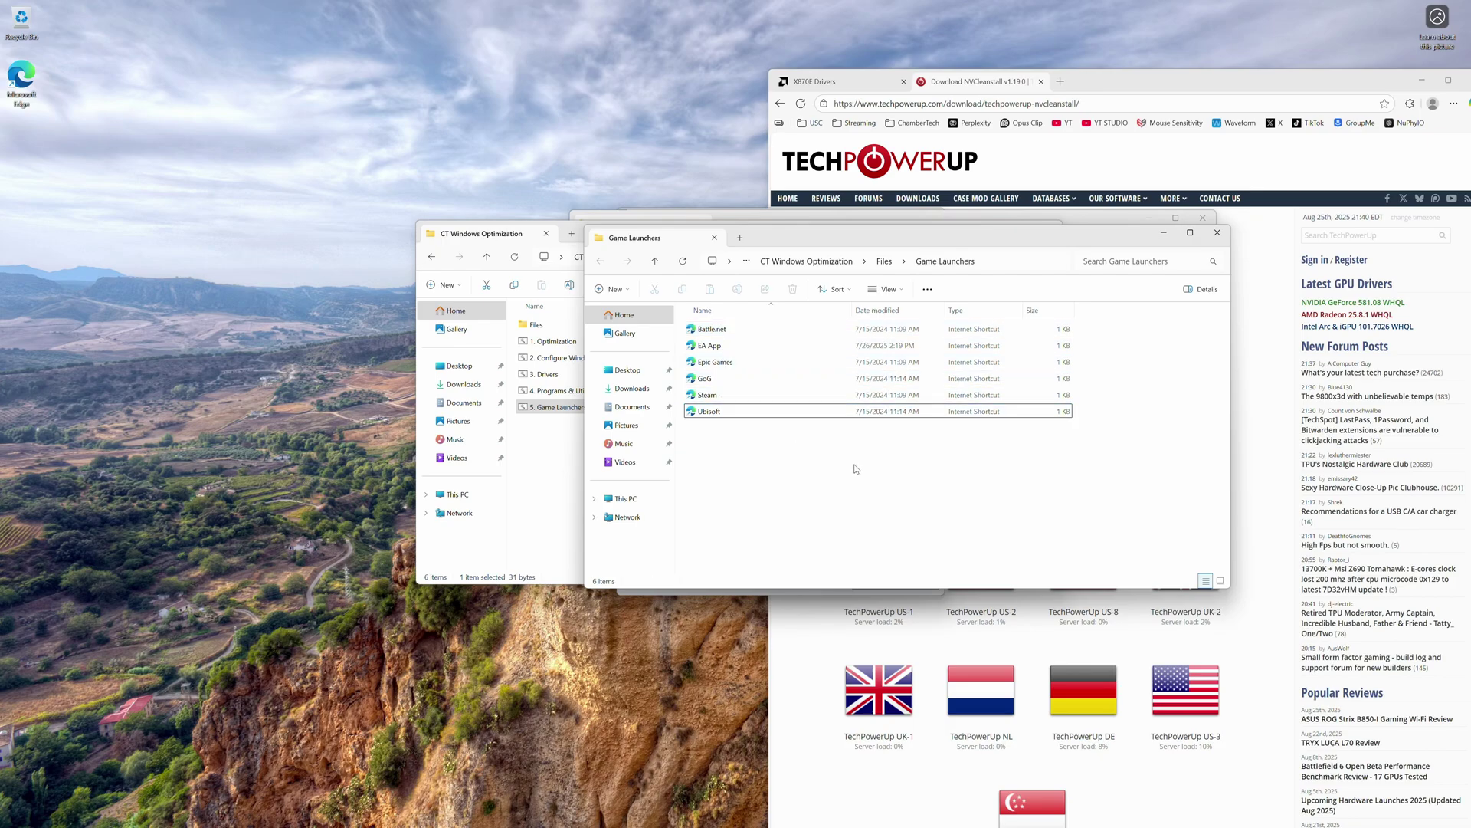